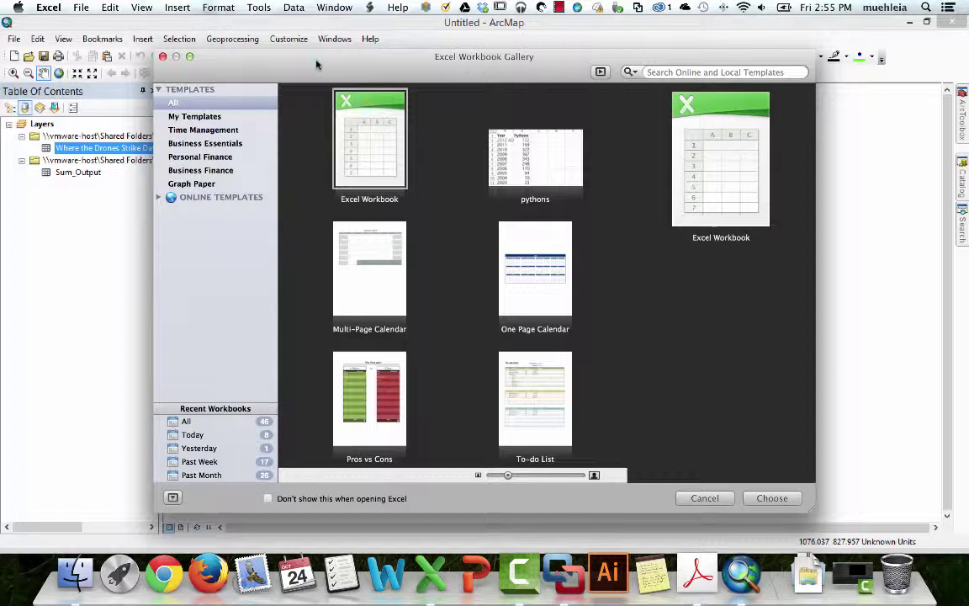
Open the recent file 'Where the Drones Strike Data – Targets and Casualties.csv' and maximize its window
{"action": "left_click", "coordinate": [82, 6]}
{"action": "mouse_move", "coordinate": [122, 77]}
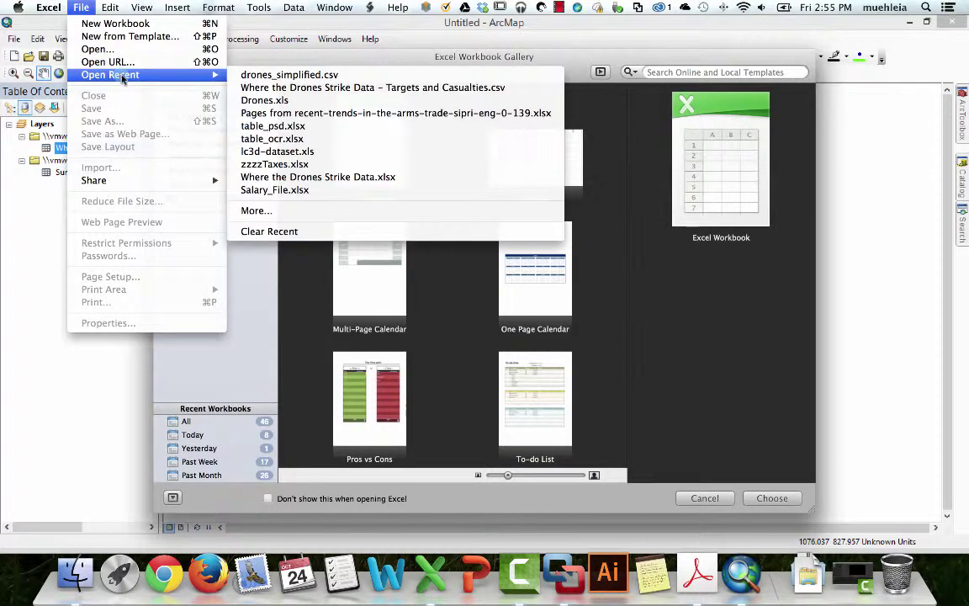
{"action": "left_click", "coordinate": [318, 89]}
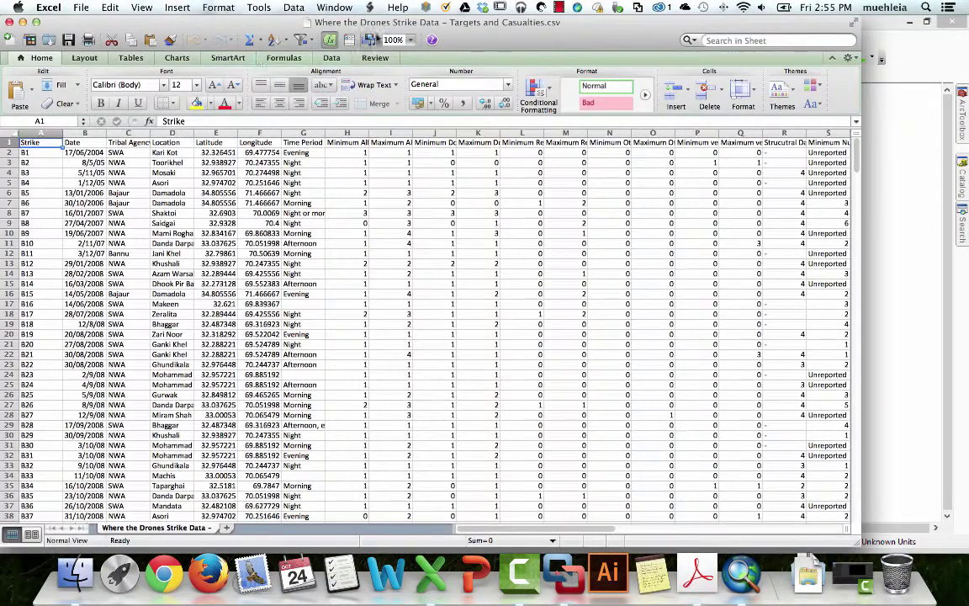
{"action": "double_click", "coordinate": [403, 25]}
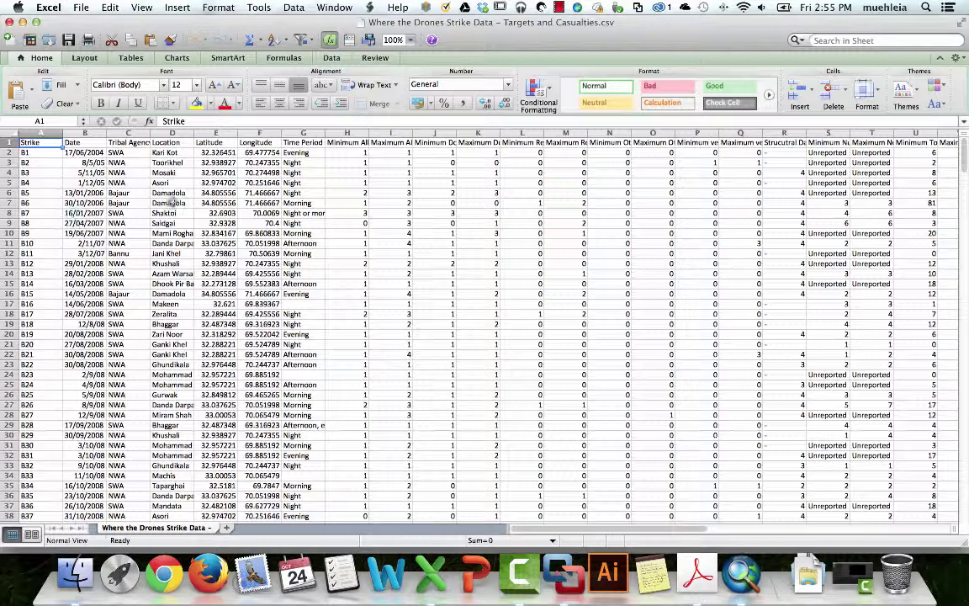
Widen column C so the Tribal Agency header fits, then browse the strike records
{"action": "scroll", "coordinate": [194, 214], "scroll_direction": "down", "scroll_amount": 1}
{"action": "scroll", "coordinate": [201, 218], "scroll_direction": "up", "scroll_amount": 1}
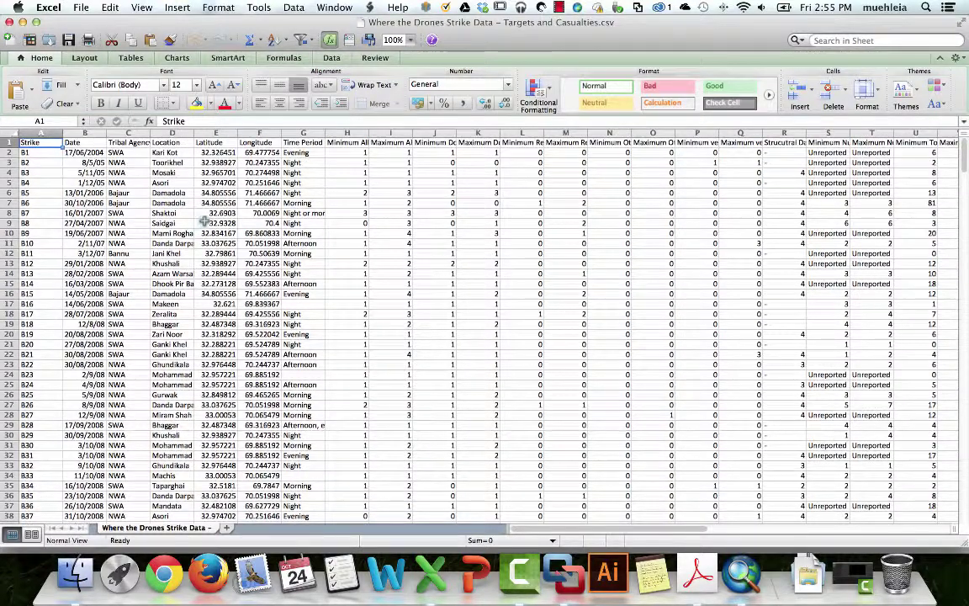
{"action": "scroll", "coordinate": [313, 215], "scroll_direction": "right", "scroll_amount": 15}
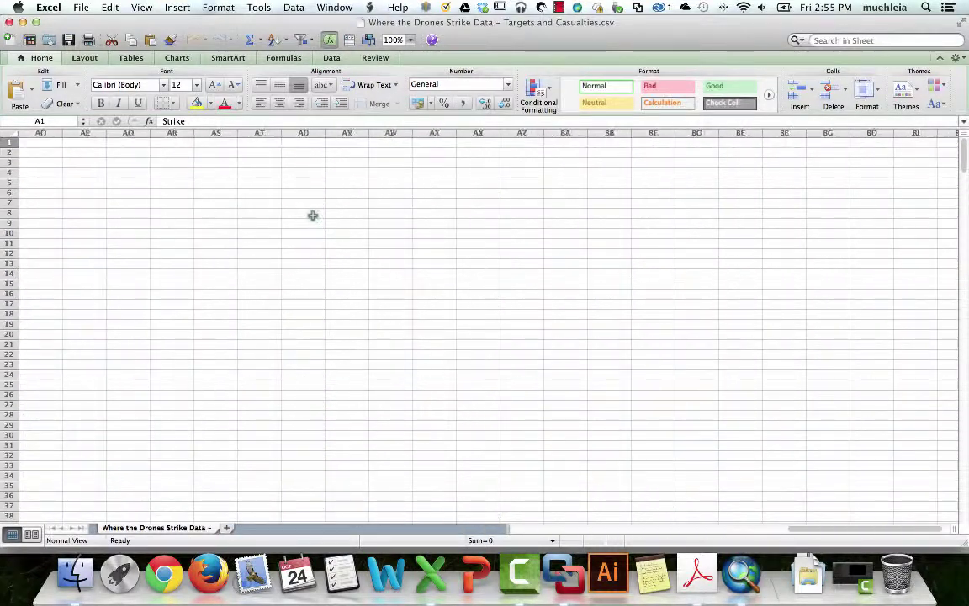
{"action": "scroll", "coordinate": [328, 215], "scroll_direction": "left", "scroll_amount": 10}
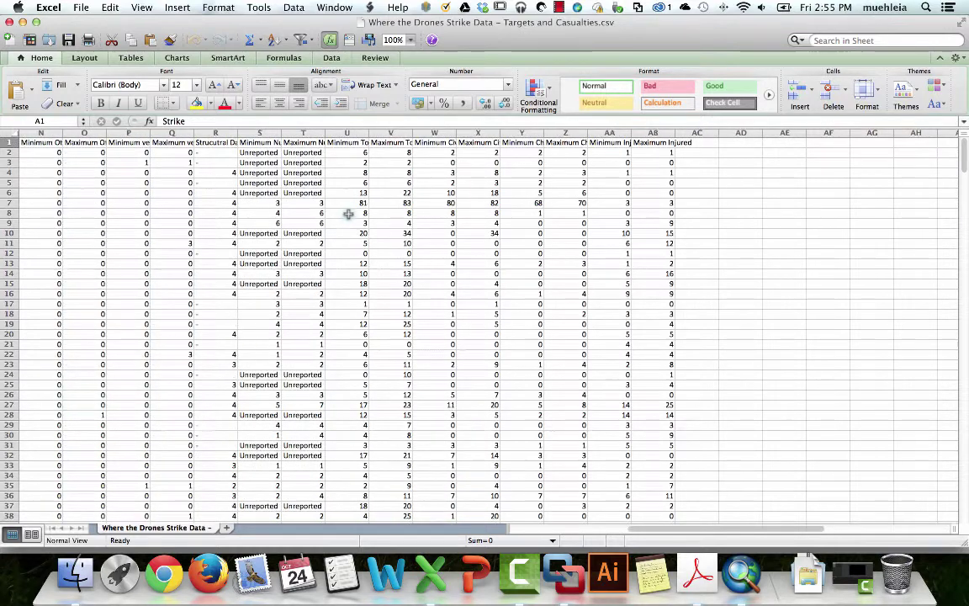
{"action": "scroll", "coordinate": [345, 214], "scroll_direction": "left", "scroll_amount": 8}
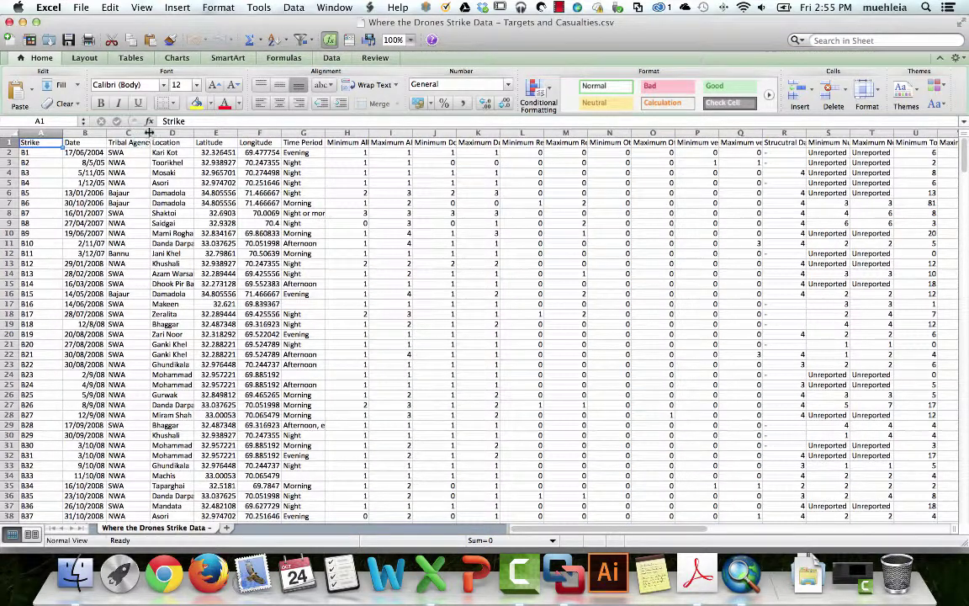
{"action": "left_click_drag", "start_coordinate": [148, 133], "coordinate": [168, 133]}
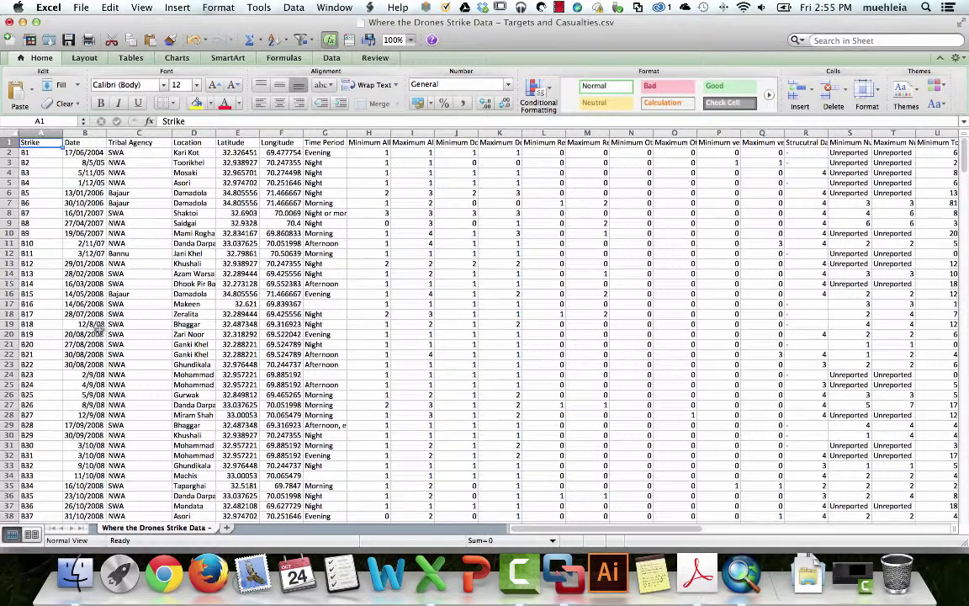
{"action": "scroll", "coordinate": [126, 406], "scroll_direction": "down", "scroll_amount": 6}
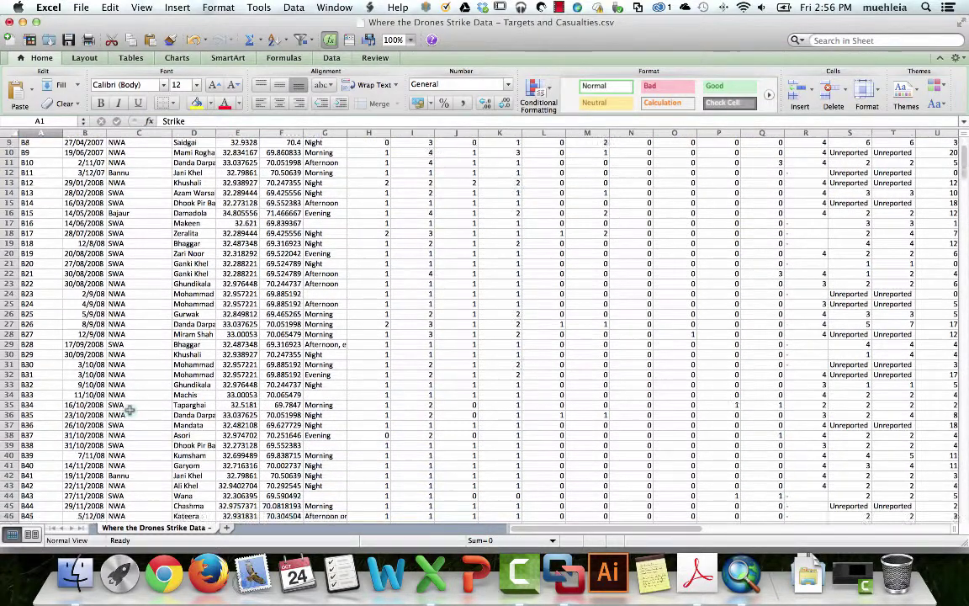
{"action": "scroll", "coordinate": [135, 337], "scroll_direction": "up", "scroll_amount": 8}
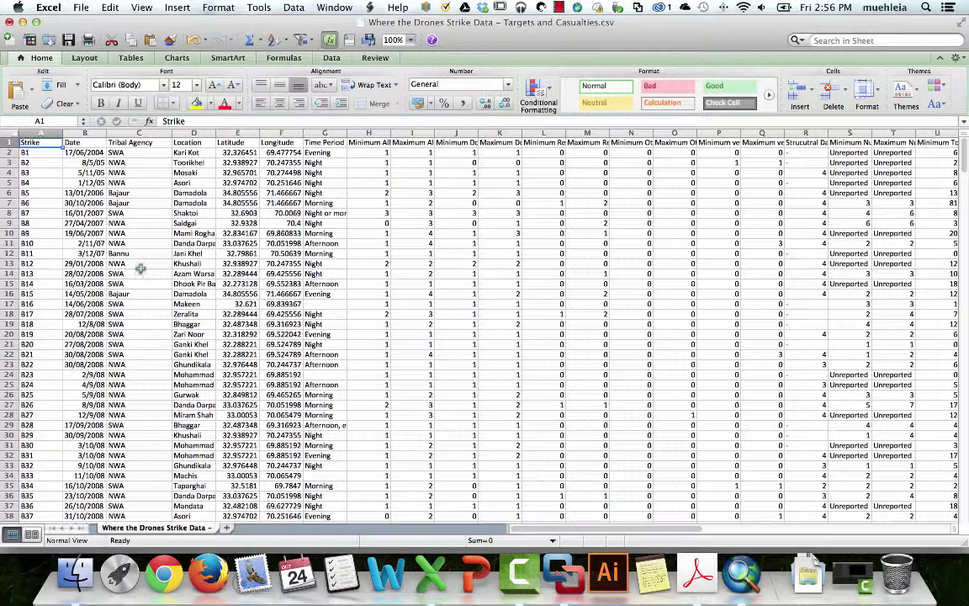
{"action": "scroll", "coordinate": [181, 286], "scroll_direction": "down", "scroll_amount": 15}
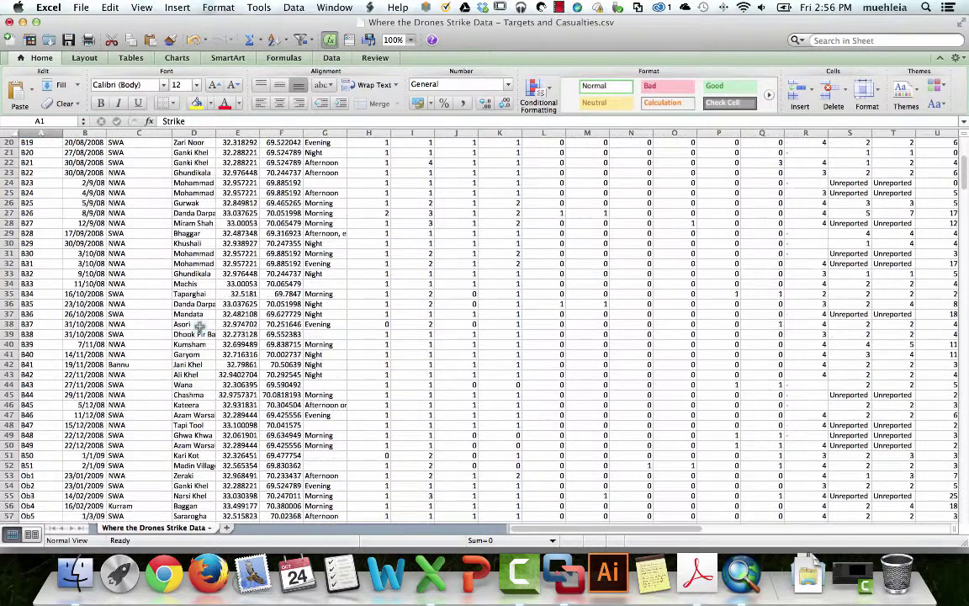
{"action": "scroll", "coordinate": [201, 335], "scroll_direction": "down", "scroll_amount": 5}
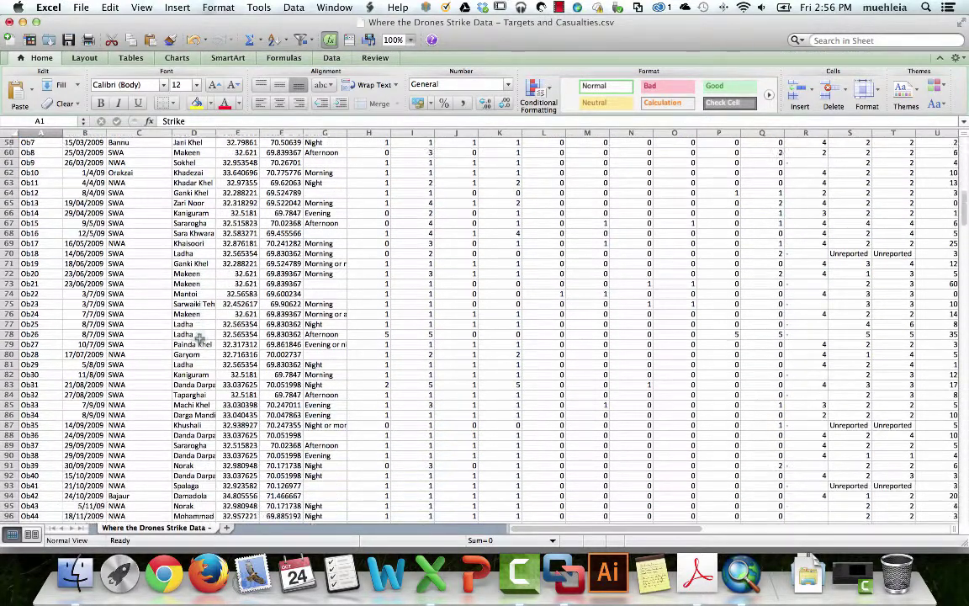
{"action": "scroll", "coordinate": [200, 335], "scroll_direction": "down", "scroll_amount": 20}
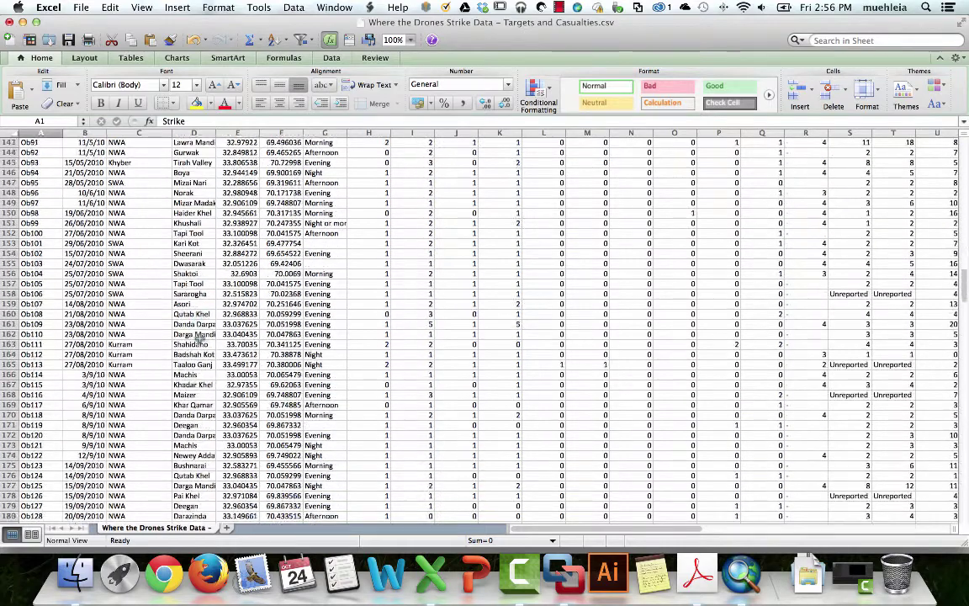
{"action": "scroll", "coordinate": [192, 216], "scroll_direction": "up", "scroll_amount": 20}
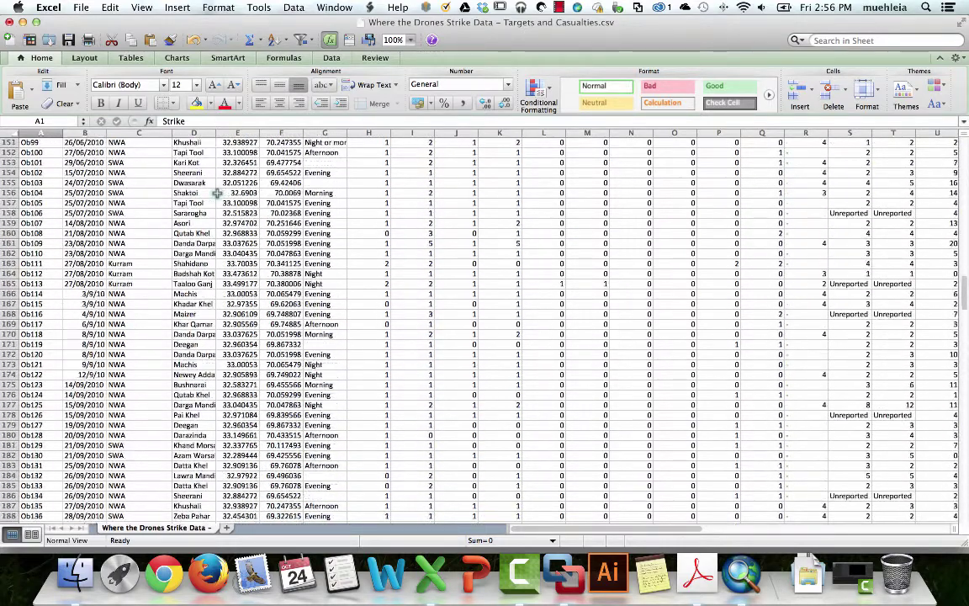
{"action": "scroll", "coordinate": [217, 198], "scroll_direction": "up", "scroll_amount": 3}
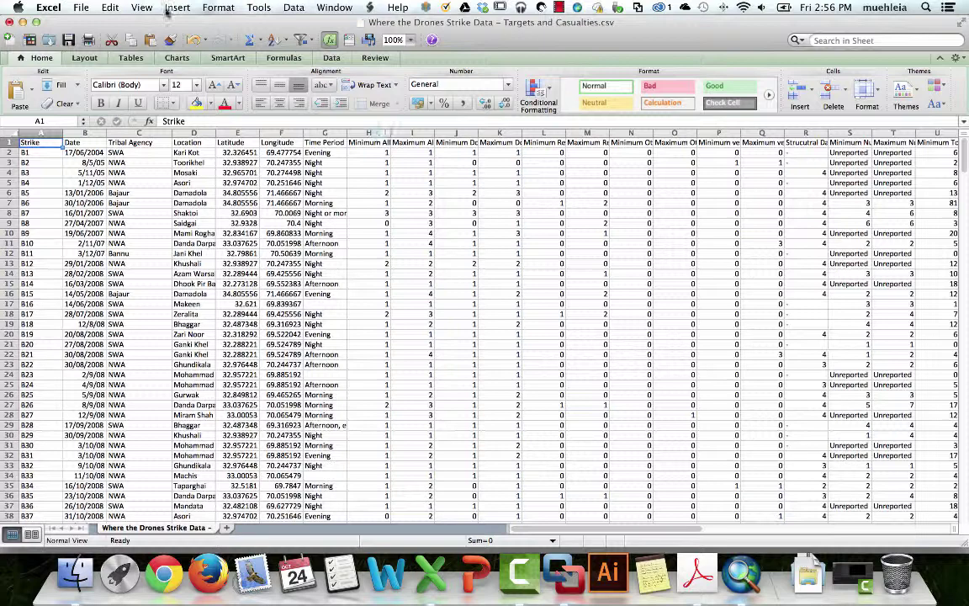
Save a CSV copy named Drones_MuddledUp, keeping the CSV format, and select columns from H rightward
{"action": "left_click", "coordinate": [81, 6]}
{"action": "left_click", "coordinate": [109, 121]}
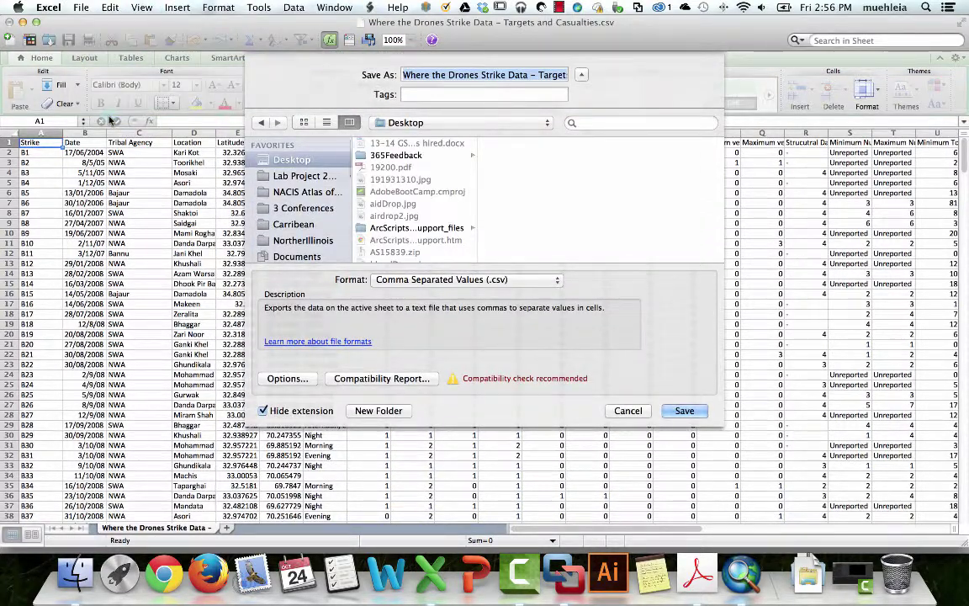
{"action": "type", "text": "Drones "}
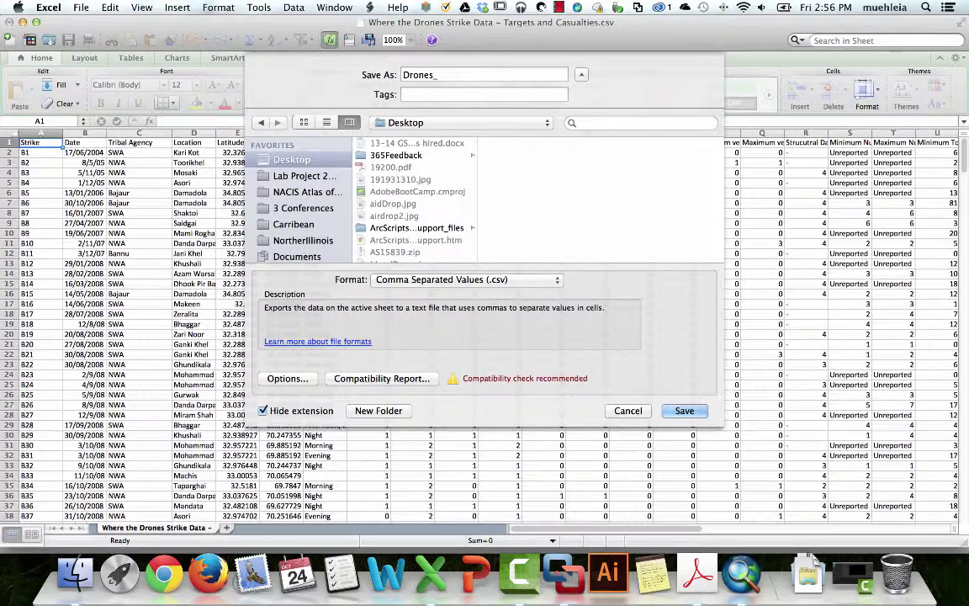
{"action": "type", "text": "Muddled"}
{"action": "key", "text": "Return"}
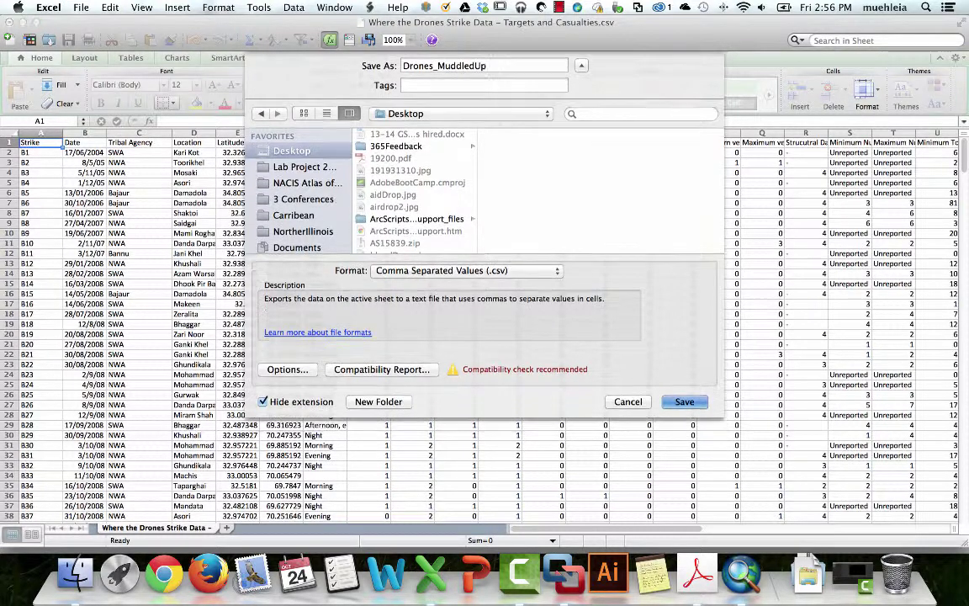
{"action": "left_click", "coordinate": [591, 325]}
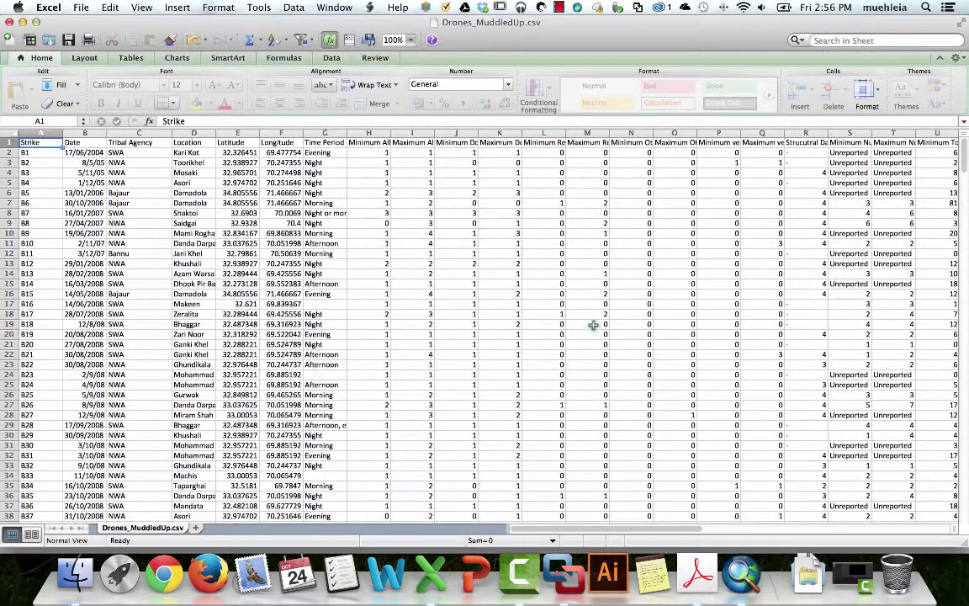
{"action": "left_click", "coordinate": [356, 133]}
{"action": "left_click_drag", "start_coordinate": [356, 133], "coordinate": [434, 130]}
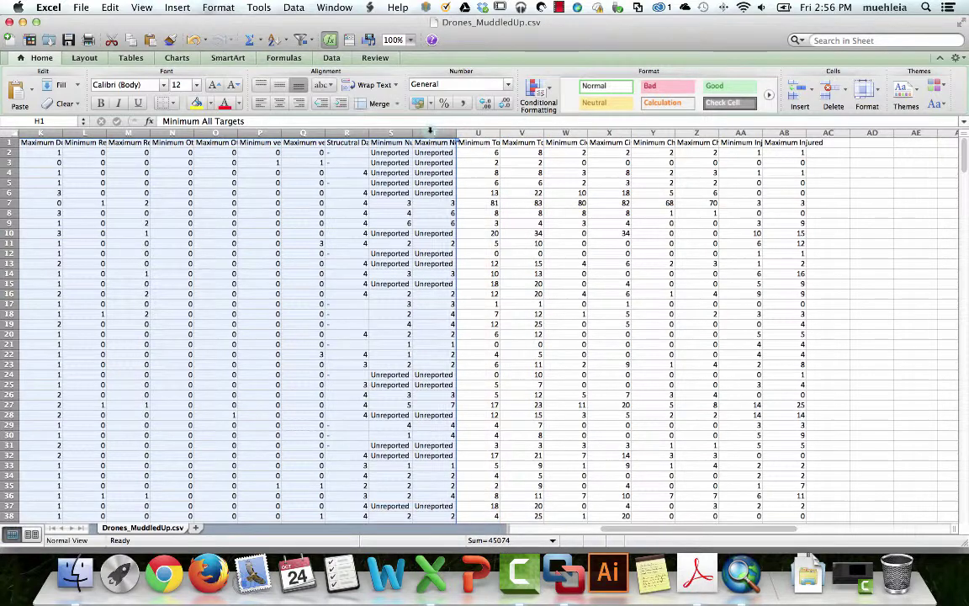
Delete the selected columns and fit the remaining column widths to their headers
{"action": "right_click", "coordinate": [434, 131]}
{"action": "left_click", "coordinate": [444, 190]}
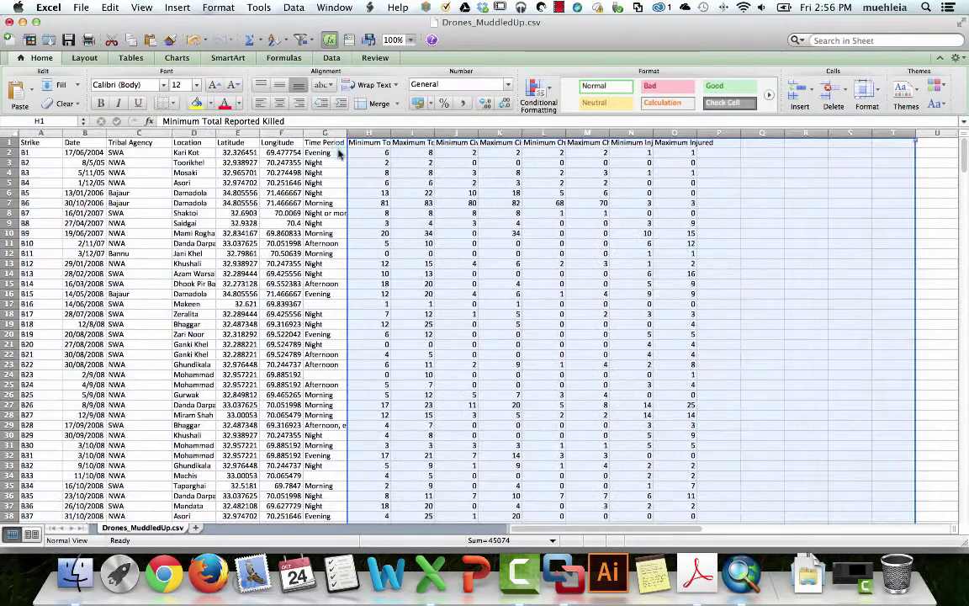
{"action": "double_click", "coordinate": [348, 133]}
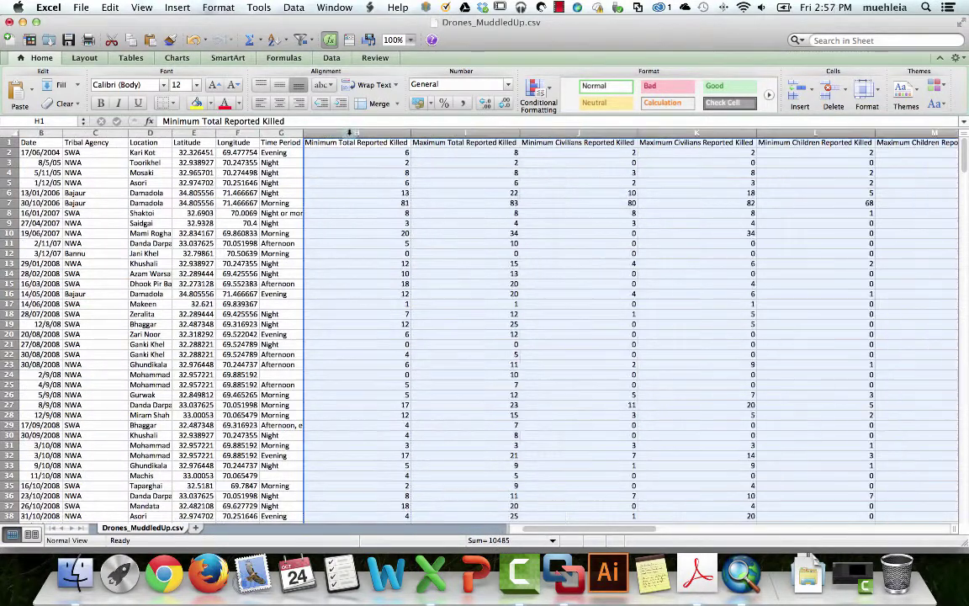
{"action": "left_click_drag", "start_coordinate": [410, 133], "coordinate": [362, 126]}
{"action": "left_click", "coordinate": [332, 142]}
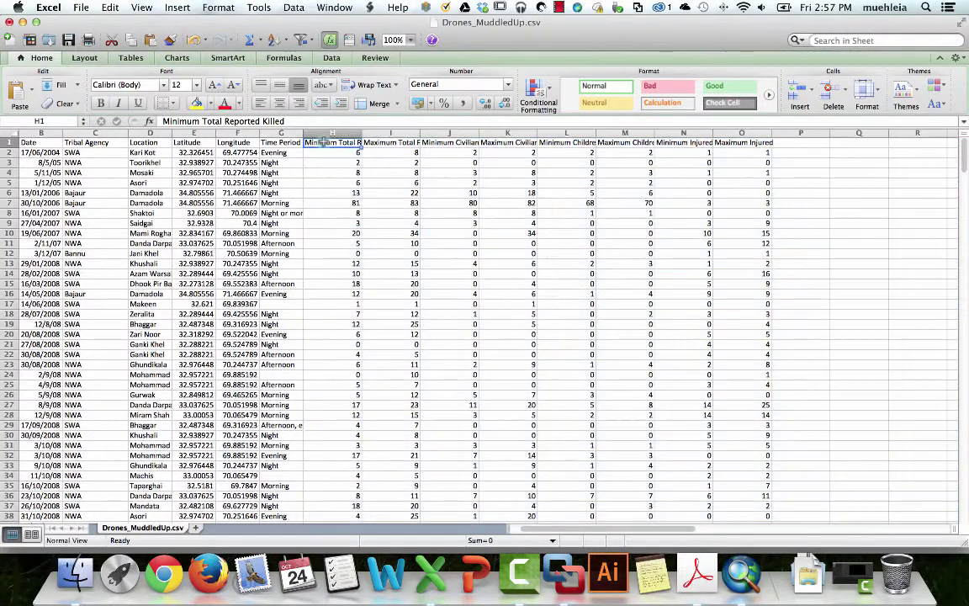
{"action": "double_click", "coordinate": [421, 132]}
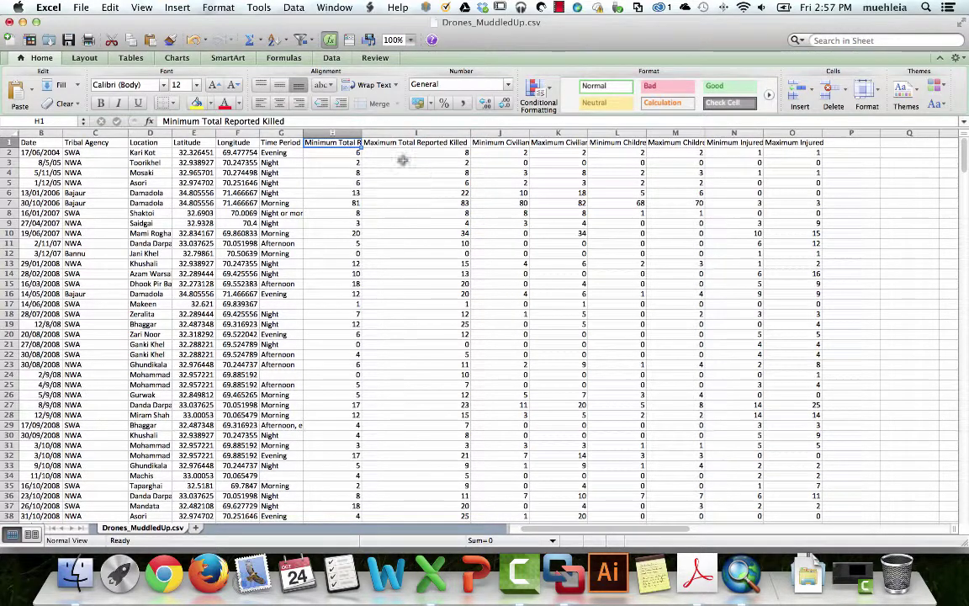
Delete the Minimum Total Reported Killed column and the extra casualty columns I through N
{"action": "left_click", "coordinate": [332, 132]}
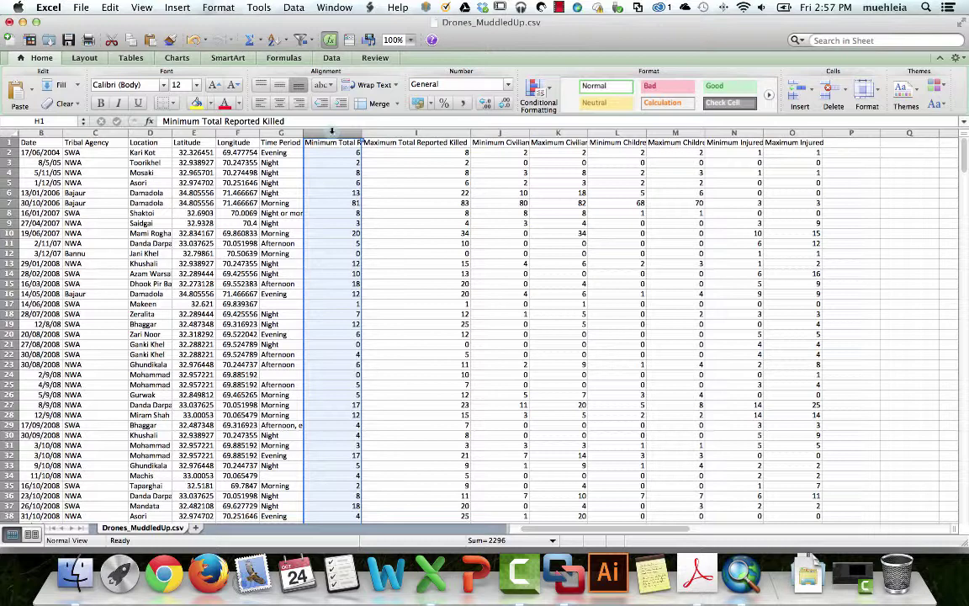
{"action": "right_click", "coordinate": [332, 133]}
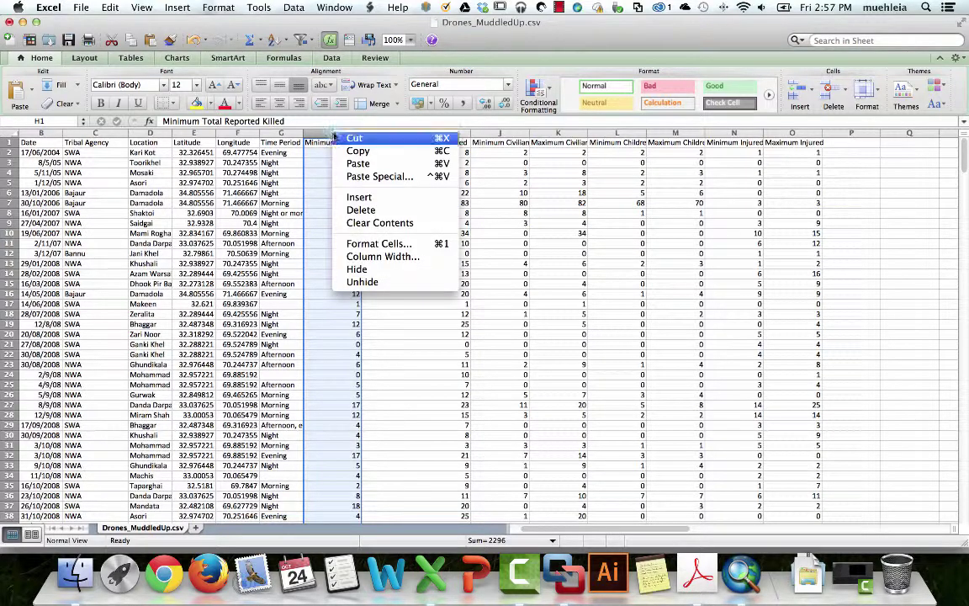
{"action": "left_click", "coordinate": [426, 149]}
{"action": "left_click_drag", "start_coordinate": [441, 132], "coordinate": [737, 128]}
{"action": "right_click", "coordinate": [737, 127]}
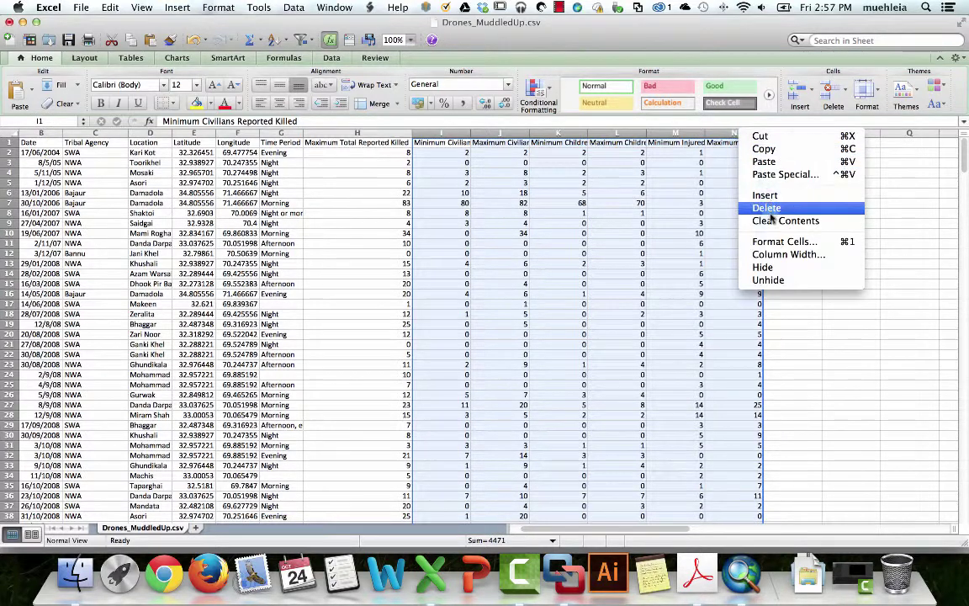
{"action": "left_click", "coordinate": [684, 190]}
Rename the Maximum Total Reported Killed header in H1 to Killed
{"action": "left_click", "coordinate": [333, 143]}
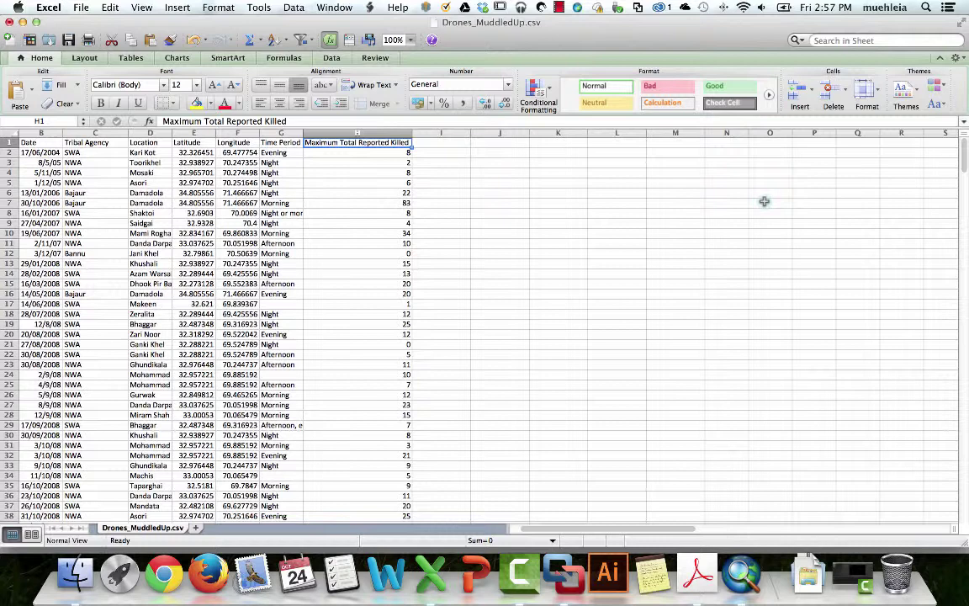
{"action": "type", "text": "K"}
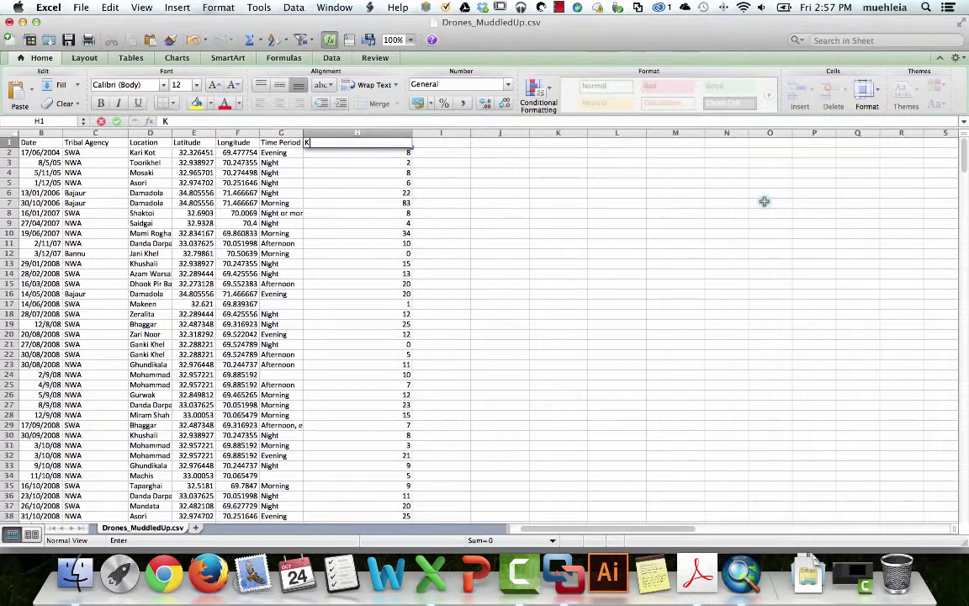
{"action": "type", "text": "illed"}
{"action": "key", "text": "Return"}
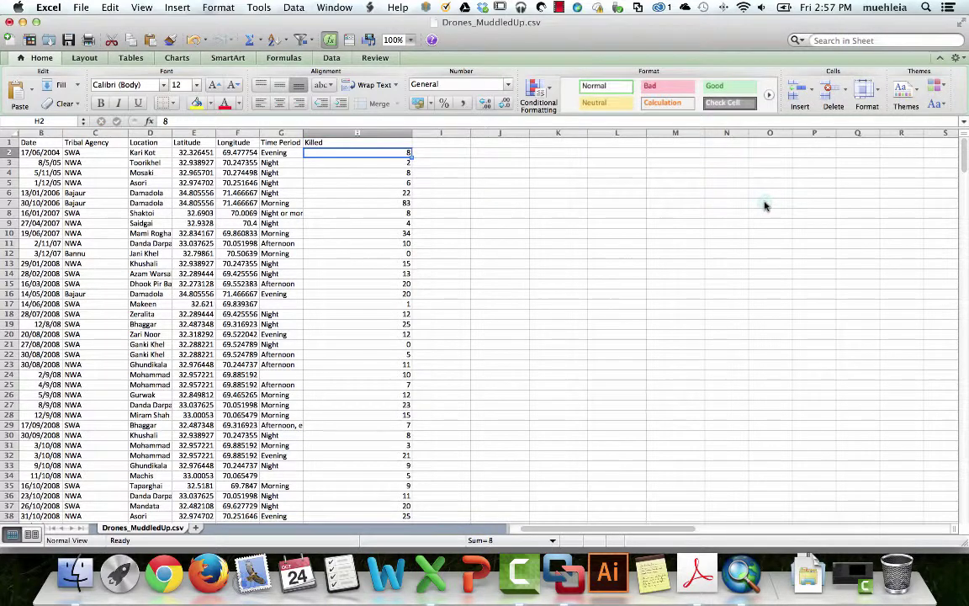
{"action": "key", "text": "Up"}
{"action": "key", "text": "Left"}
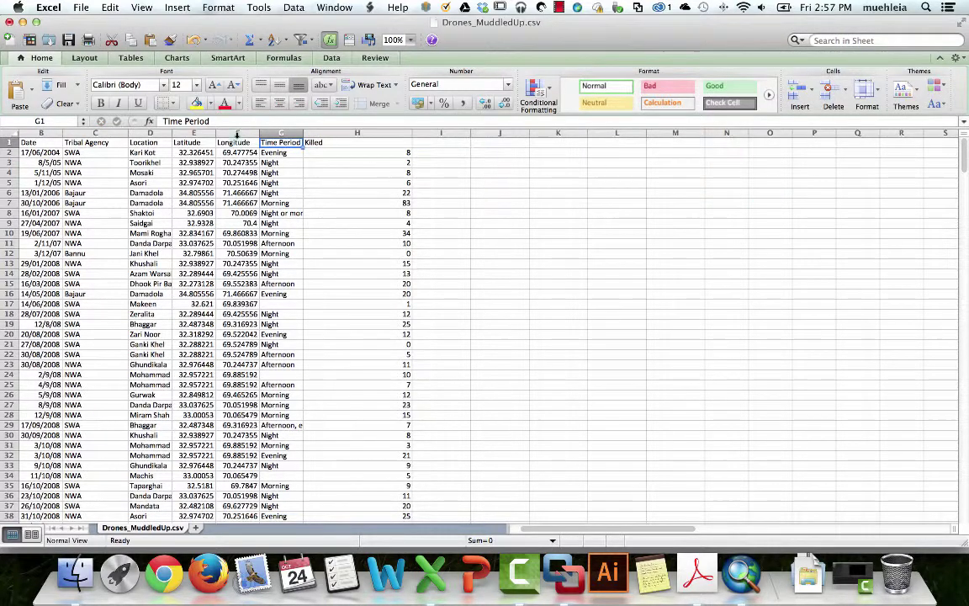
Delete the Latitude and Longitude columns
{"action": "left_click", "coordinate": [278, 133]}
{"action": "right_click", "coordinate": [280, 133]}
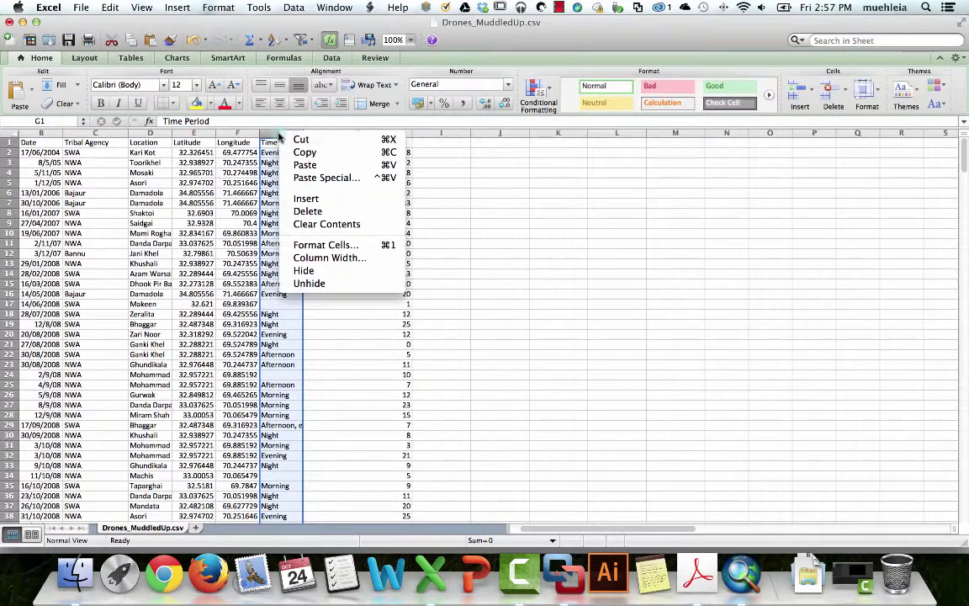
{"action": "left_click", "coordinate": [270, 131]}
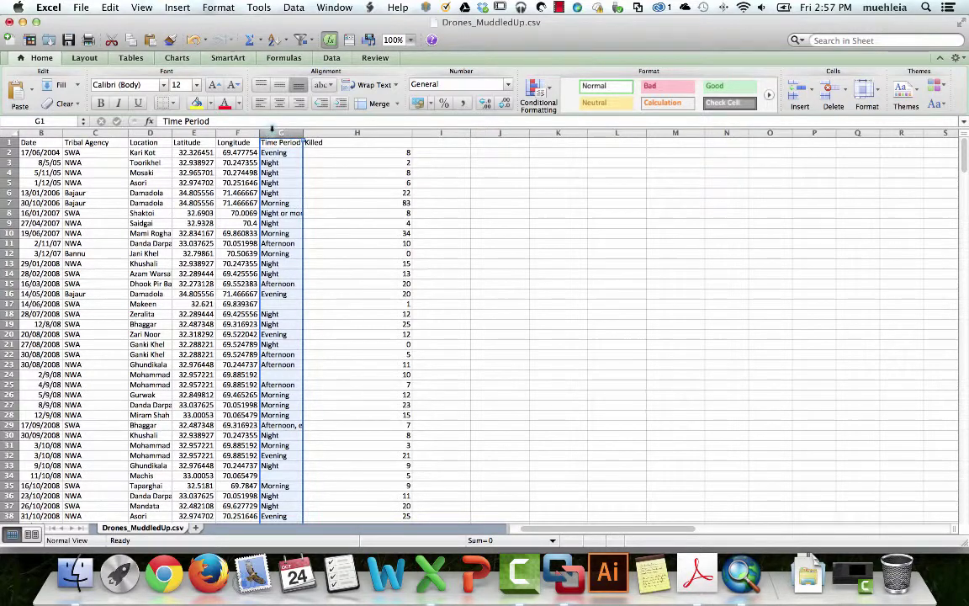
{"action": "left_click", "coordinate": [308, 131]}
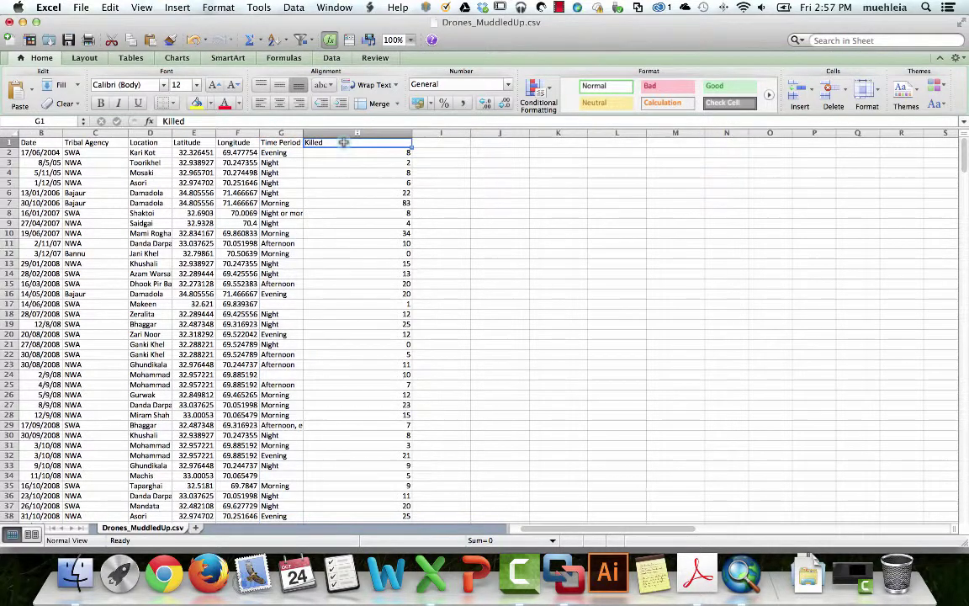
{"action": "left_click", "coordinate": [289, 132]}
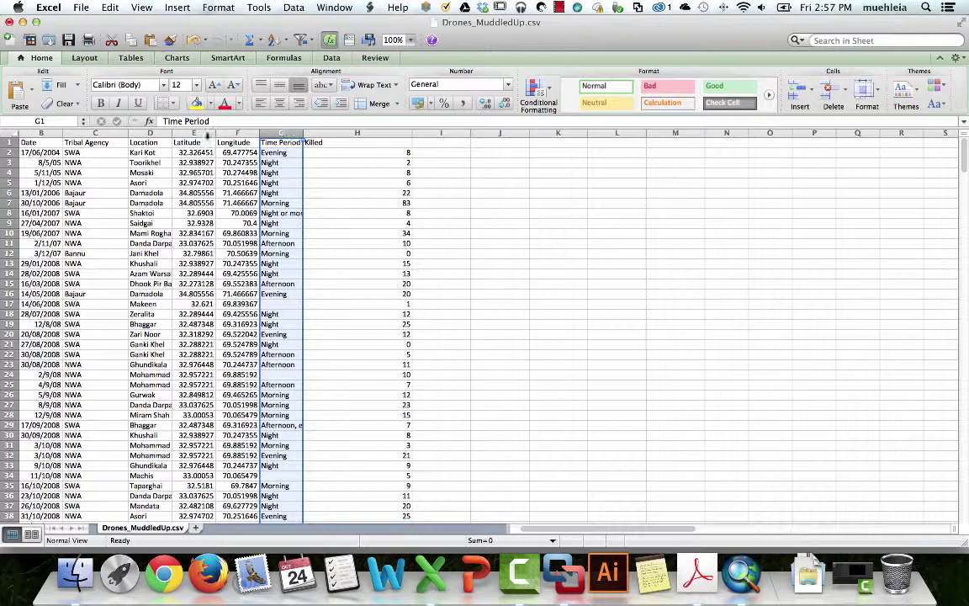
{"action": "left_click_drag", "start_coordinate": [190, 133], "coordinate": [234, 133]}
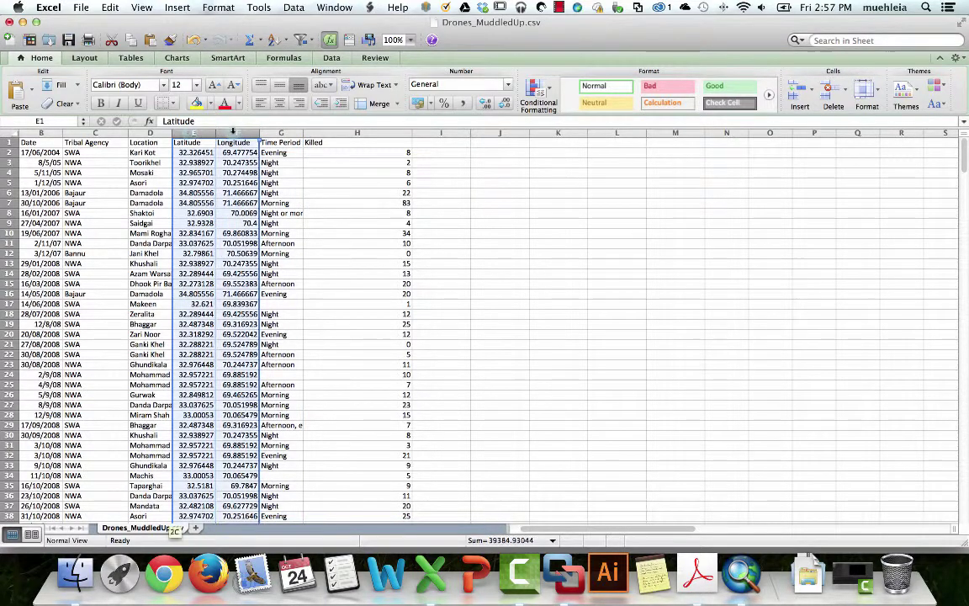
{"action": "right_click", "coordinate": [234, 134]}
{"action": "left_click", "coordinate": [261, 210]}
Delete the Date column and autofit the Killed column width
{"action": "left_click", "coordinate": [41, 132]}
{"action": "right_click", "coordinate": [41, 132]}
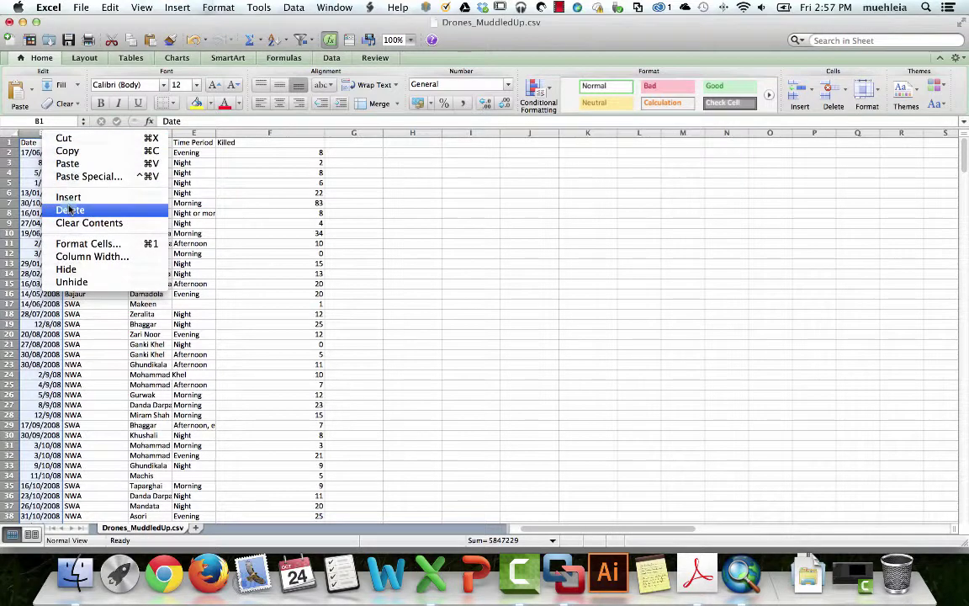
{"action": "left_click", "coordinate": [70, 209]}
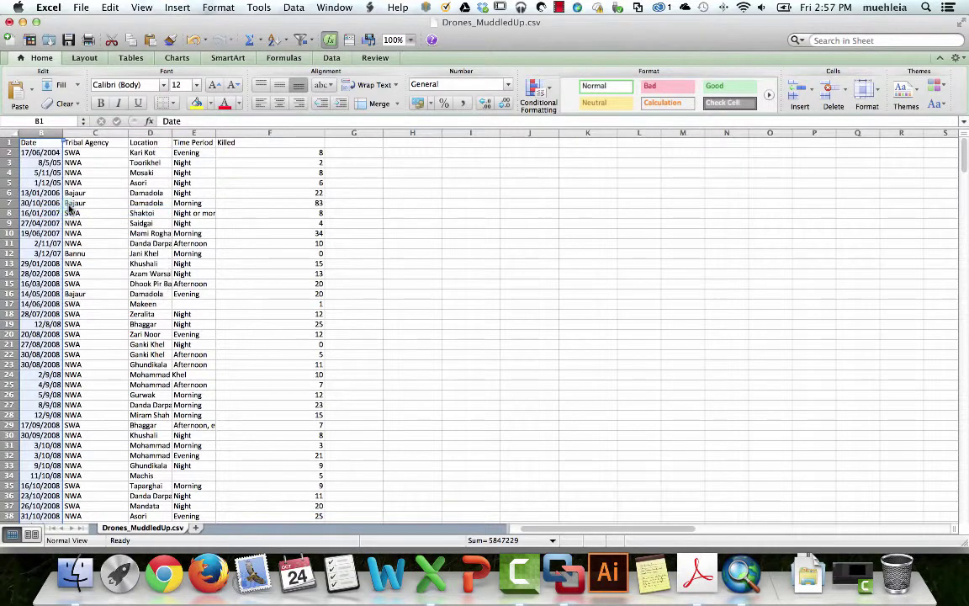
{"action": "left_click", "coordinate": [34, 151]}
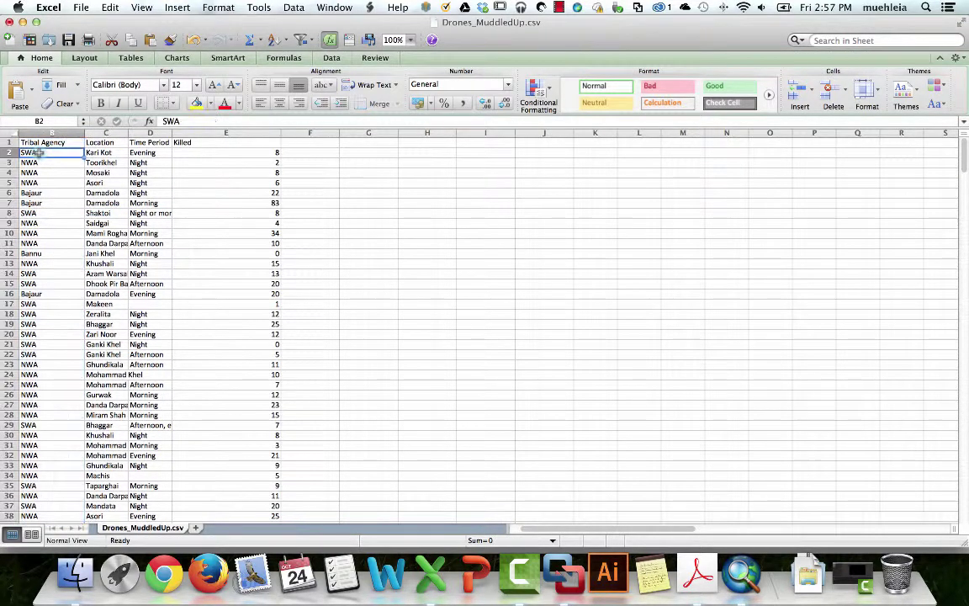
{"action": "double_click", "coordinate": [278, 132]}
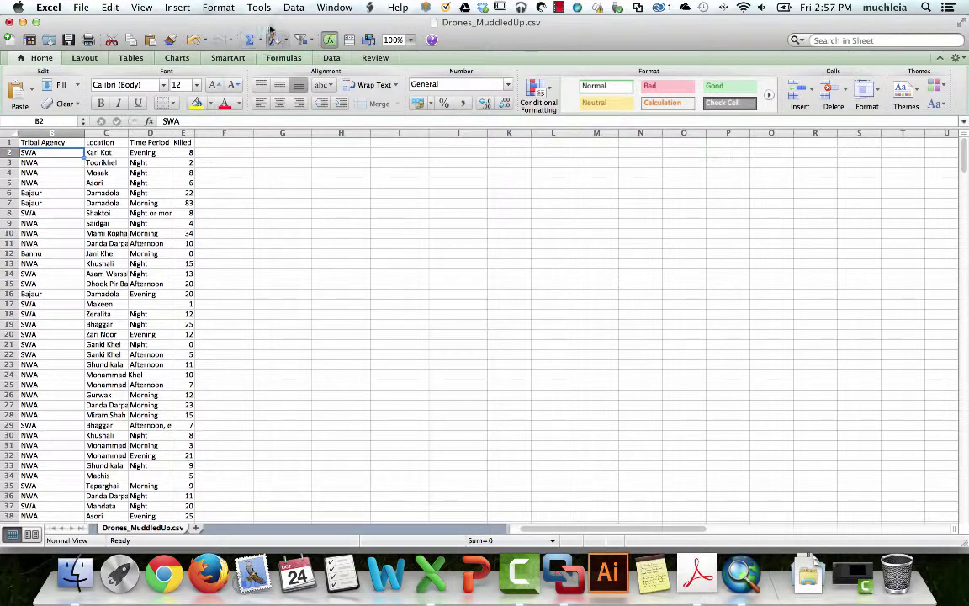
From the Data tab, choose PivotTable > Create Manual PivotTable for the trimmed data
{"action": "left_click", "coordinate": [294, 8]}
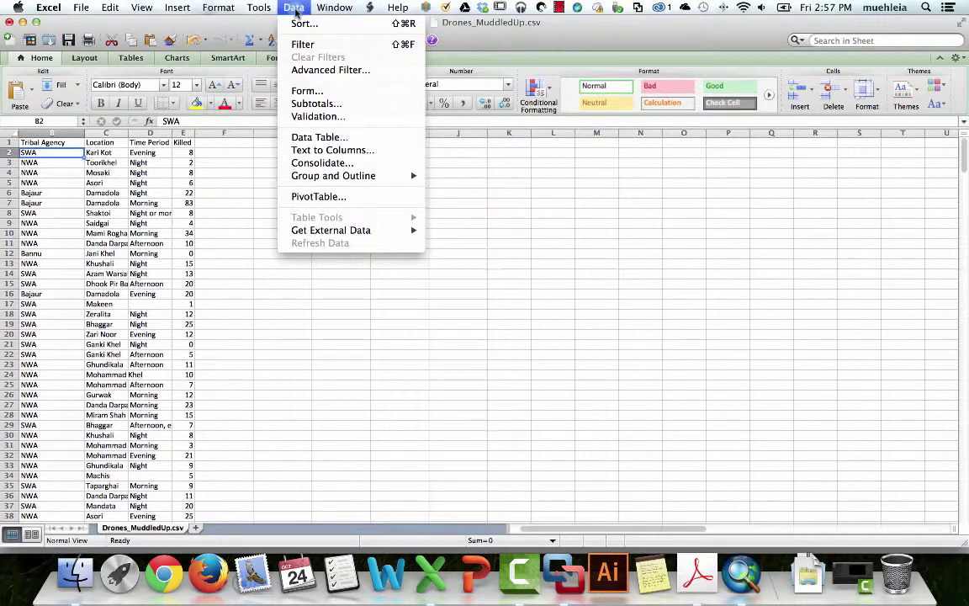
{"action": "left_click", "coordinate": [259, 8]}
{"action": "left_click", "coordinate": [332, 58]}
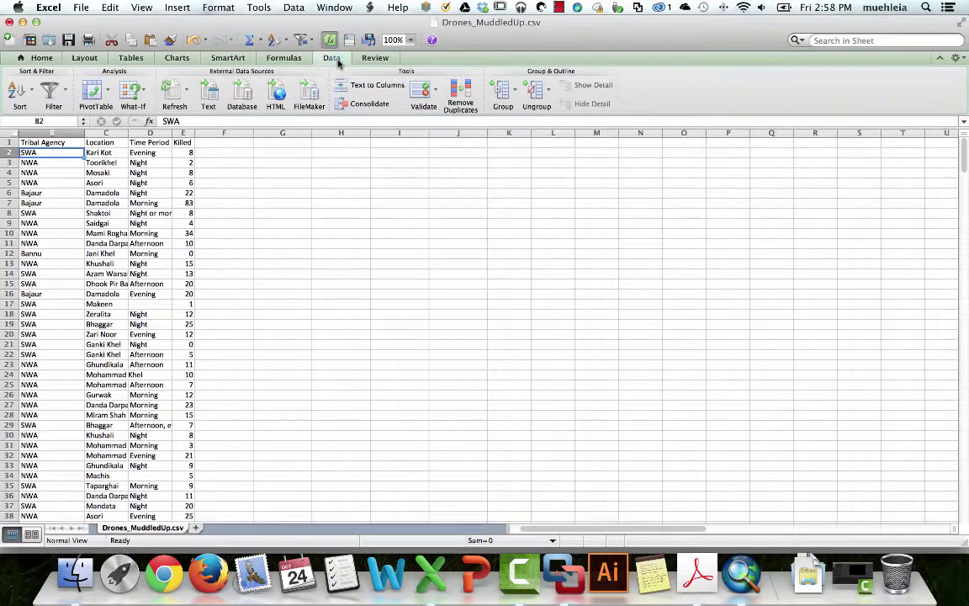
{"action": "left_click", "coordinate": [108, 91]}
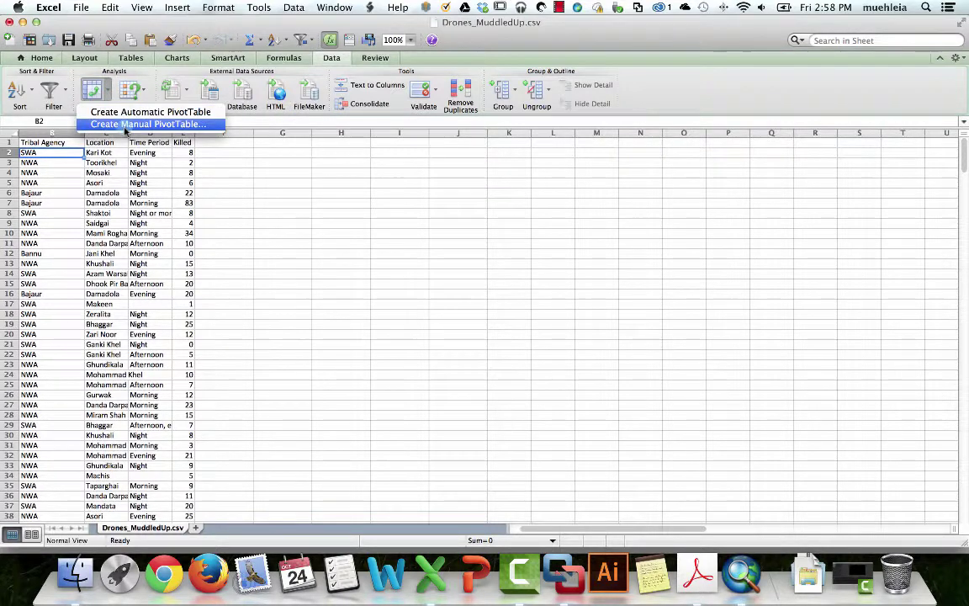
{"action": "left_click", "coordinate": [124, 125]}
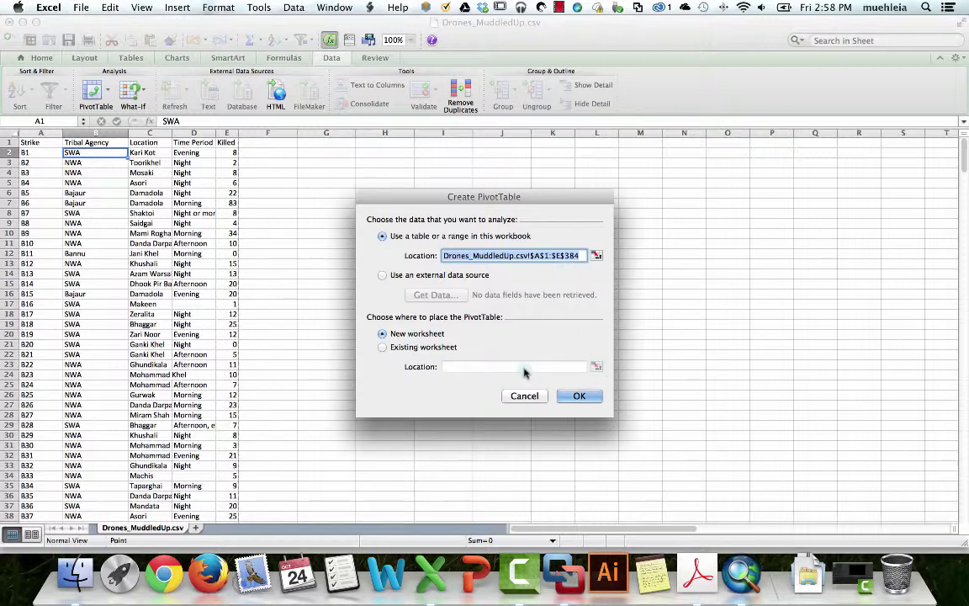
Create the PivotTable on a new sheet and enlarge the PivotTable Builder panel
{"action": "left_click", "coordinate": [579, 395]}
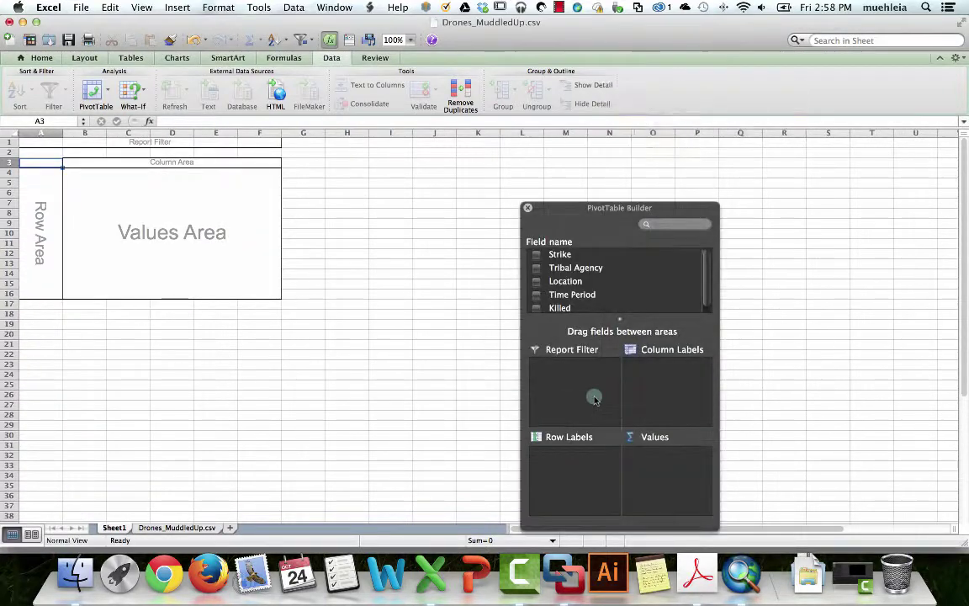
{"action": "left_click_drag", "start_coordinate": [583, 209], "coordinate": [374, 145]}
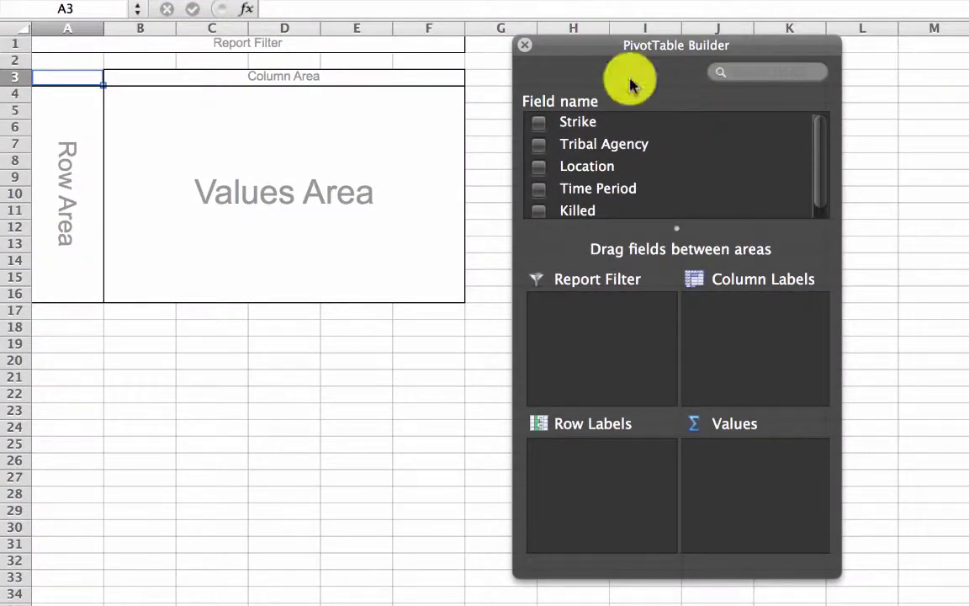
{"action": "left_click_drag", "start_coordinate": [831, 579], "coordinate": [952, 584]}
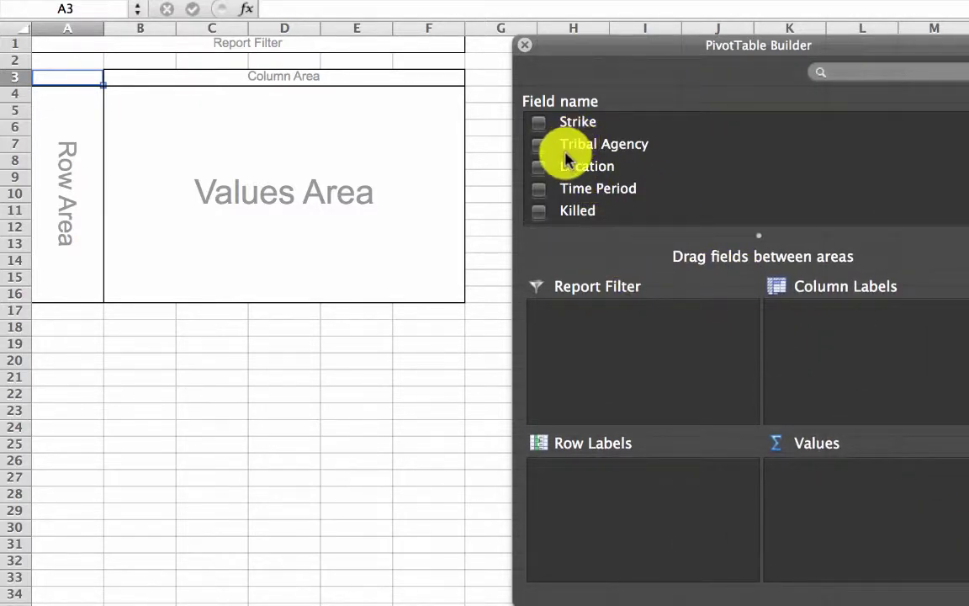
Add Tribal Agency as rows, with Sum of Killed and Count of Strike as values
{"action": "left_click_drag", "start_coordinate": [584, 137], "coordinate": [648, 498]}
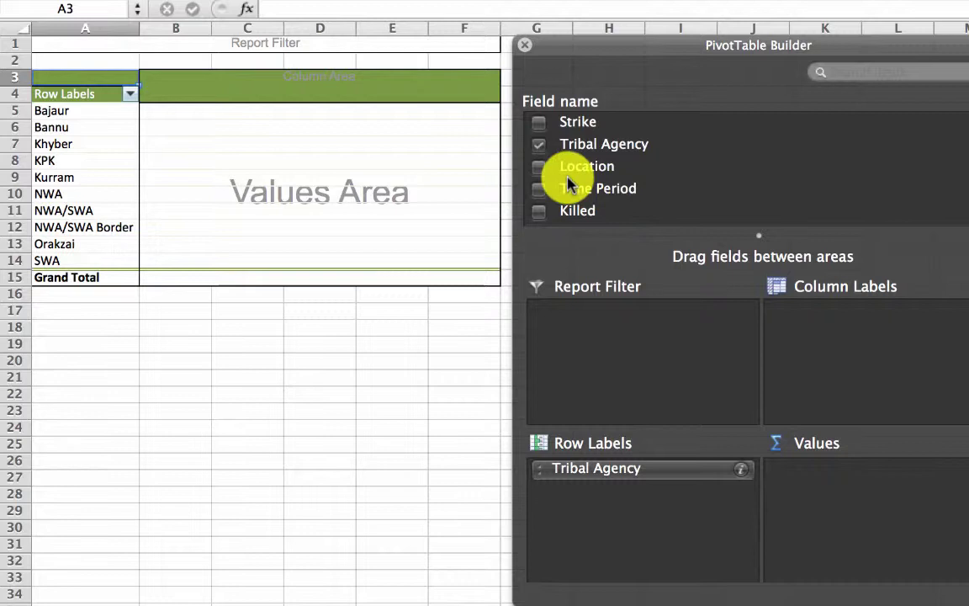
{"action": "left_click_drag", "start_coordinate": [568, 210], "coordinate": [885, 498]}
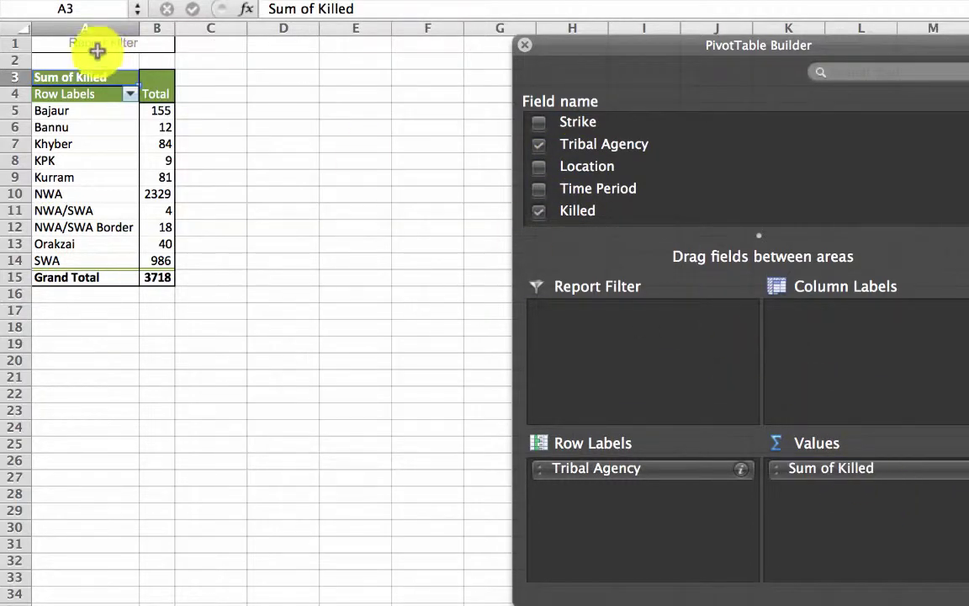
{"action": "left_click", "coordinate": [156, 112]}
{"action": "left_click", "coordinate": [76, 109]}
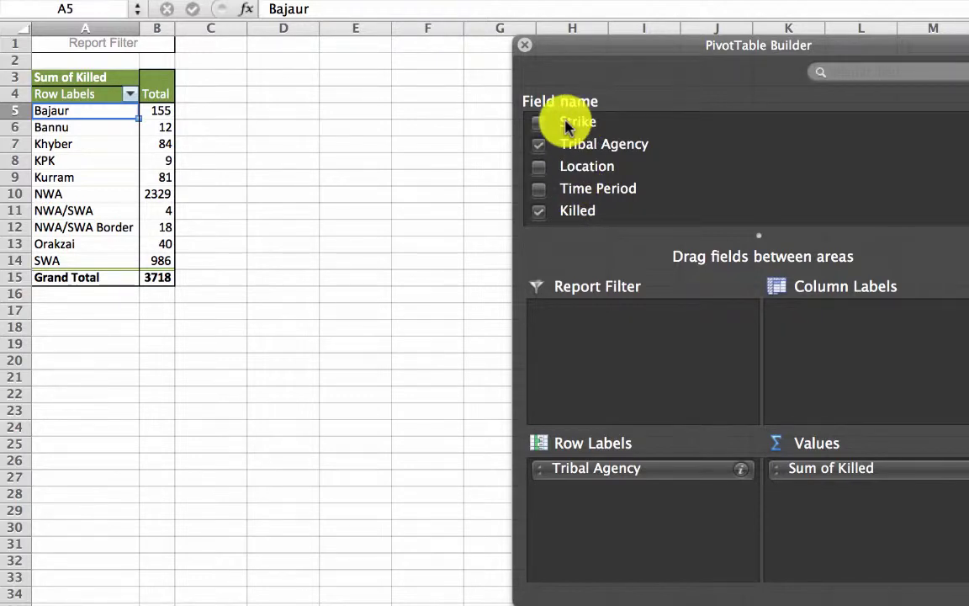
{"action": "left_click_drag", "start_coordinate": [566, 126], "coordinate": [924, 507]}
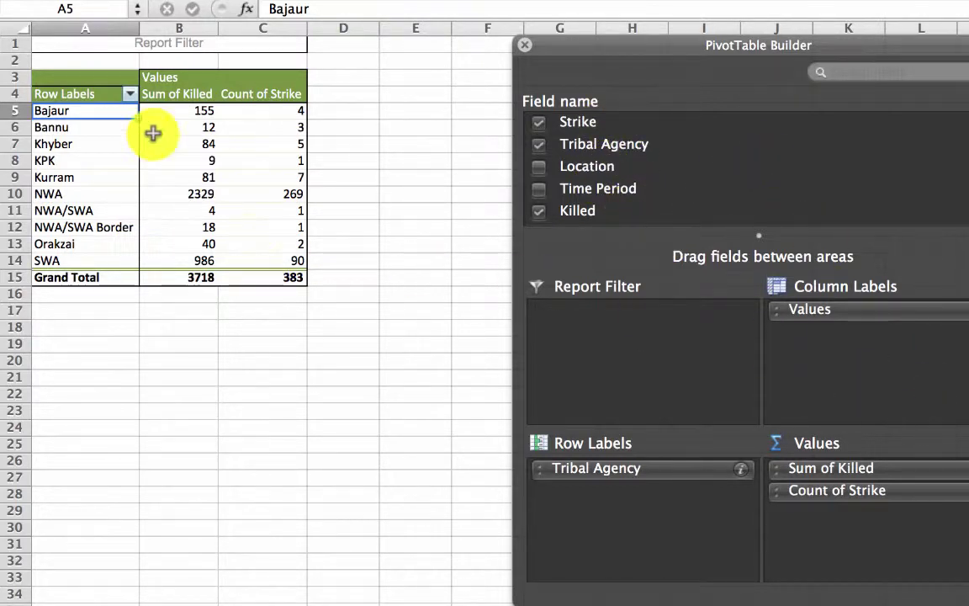
Copy the whole pivot table range A1:C15
{"action": "left_click", "coordinate": [40, 72]}
{"action": "right_click", "coordinate": [75, 78]}
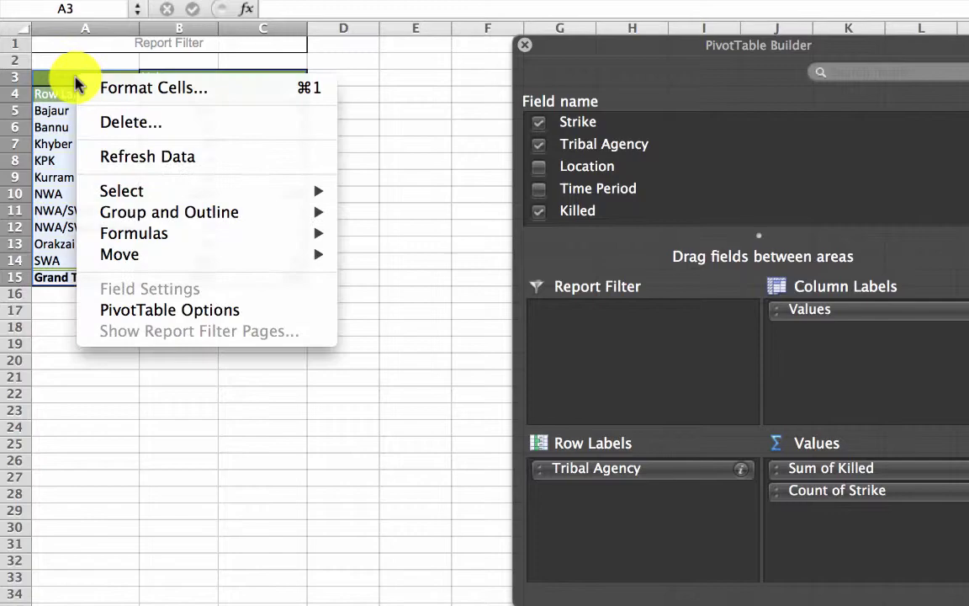
{"action": "left_click", "coordinate": [393, 119]}
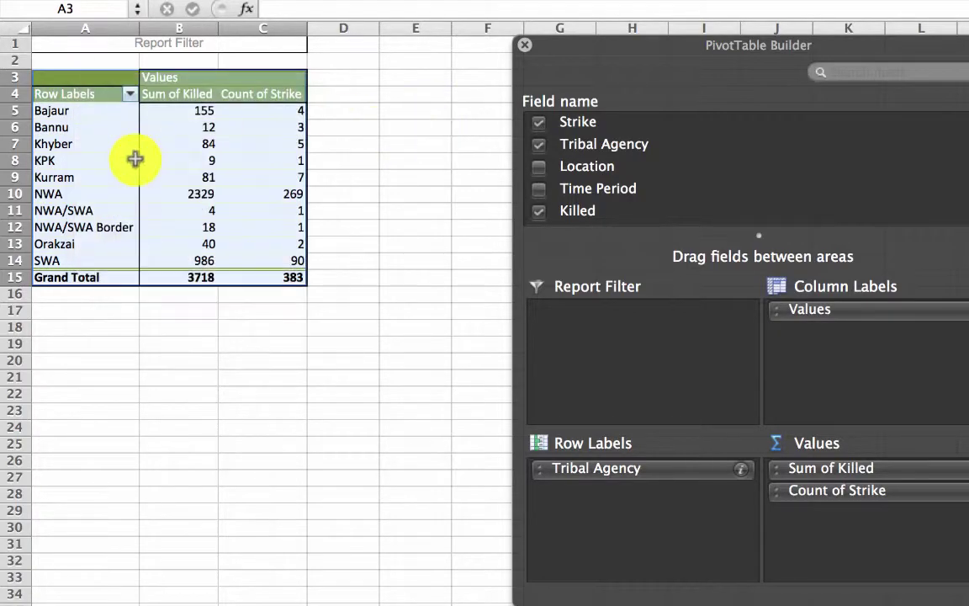
{"action": "left_click", "coordinate": [38, 127]}
{"action": "left_click", "coordinate": [48, 60]}
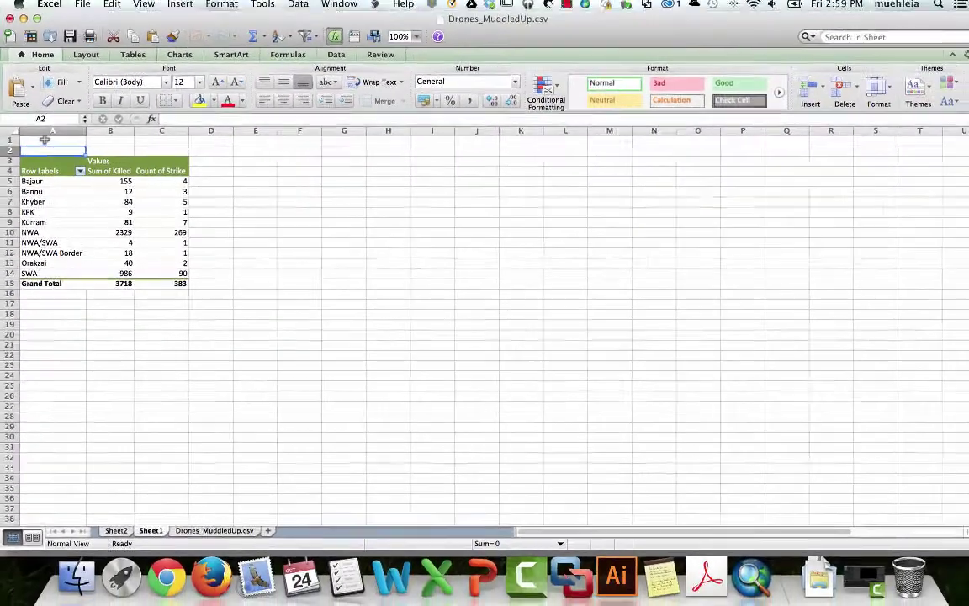
{"action": "left_click_drag", "start_coordinate": [45, 141], "coordinate": [163, 284]}
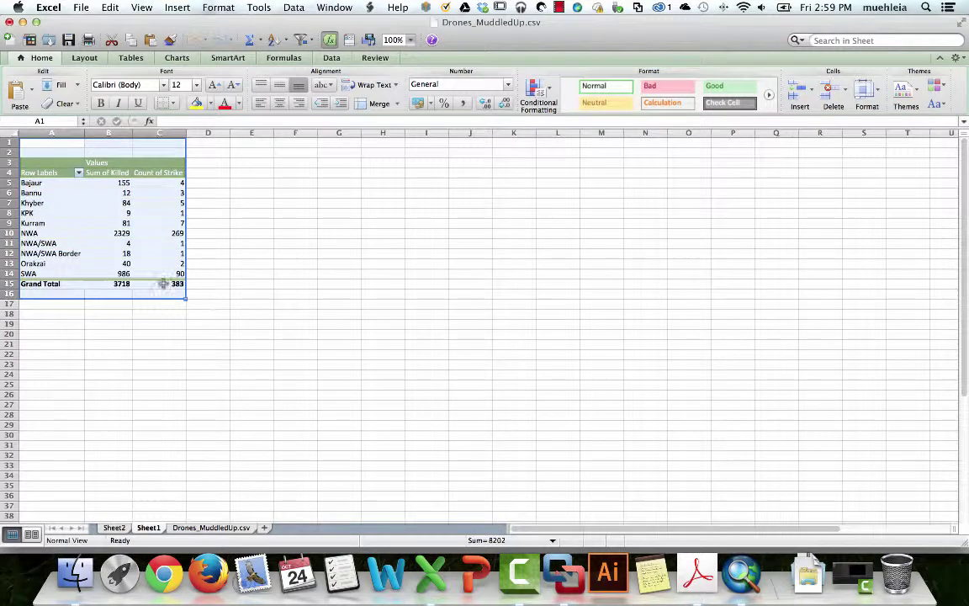
{"action": "key", "text": "super+c"}
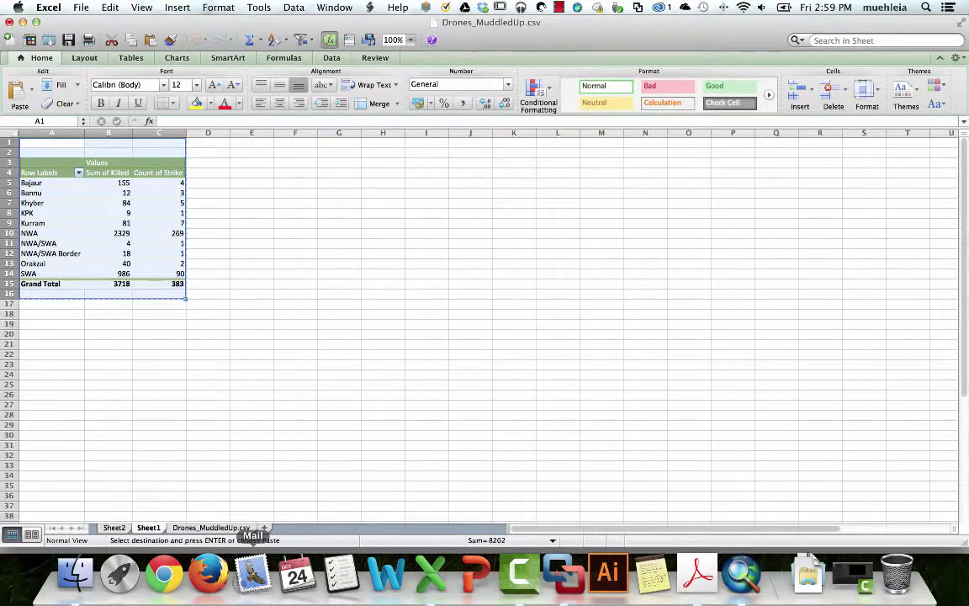
On a new sheet, paste the pivot table as values at A1 and delete empty rows 1–3
{"action": "left_click", "coordinate": [195, 526]}
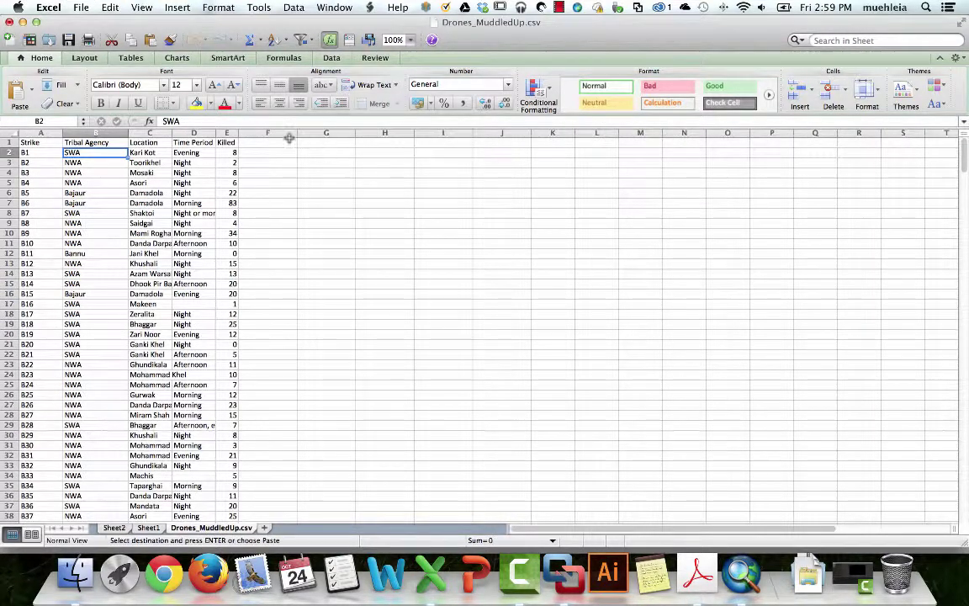
{"action": "left_click", "coordinate": [263, 526]}
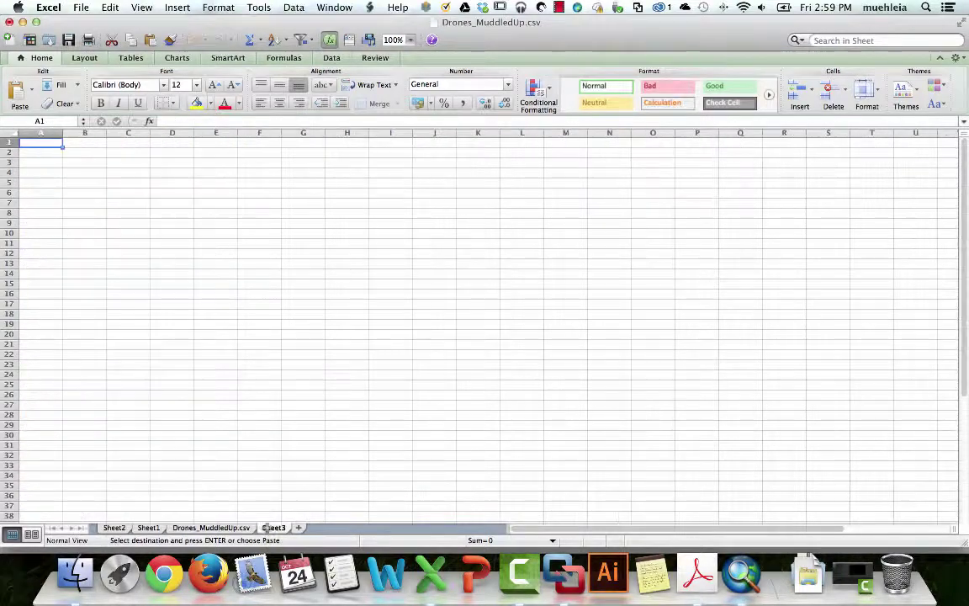
{"action": "right_click", "coordinate": [36, 146]}
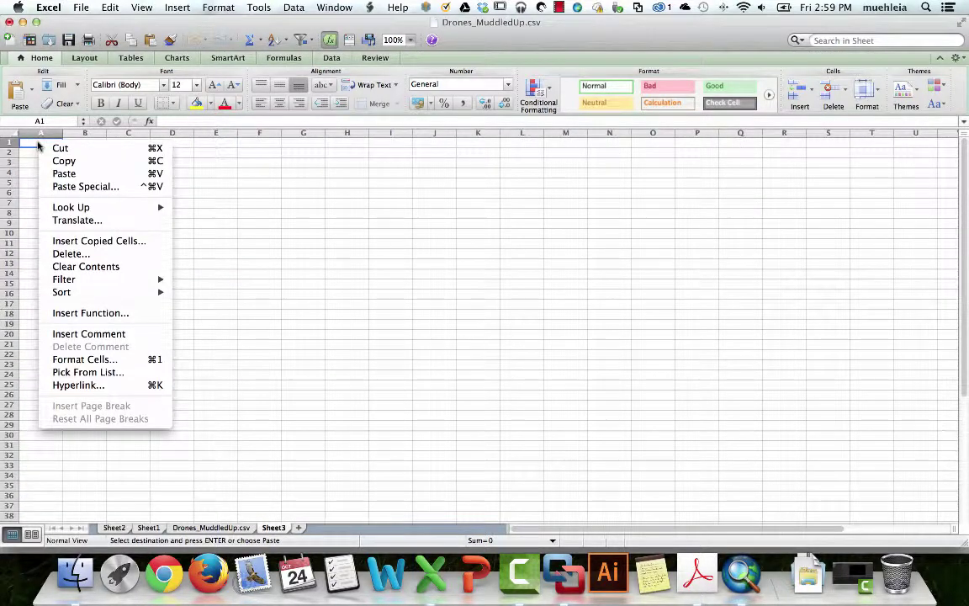
{"action": "left_click", "coordinate": [36, 92]}
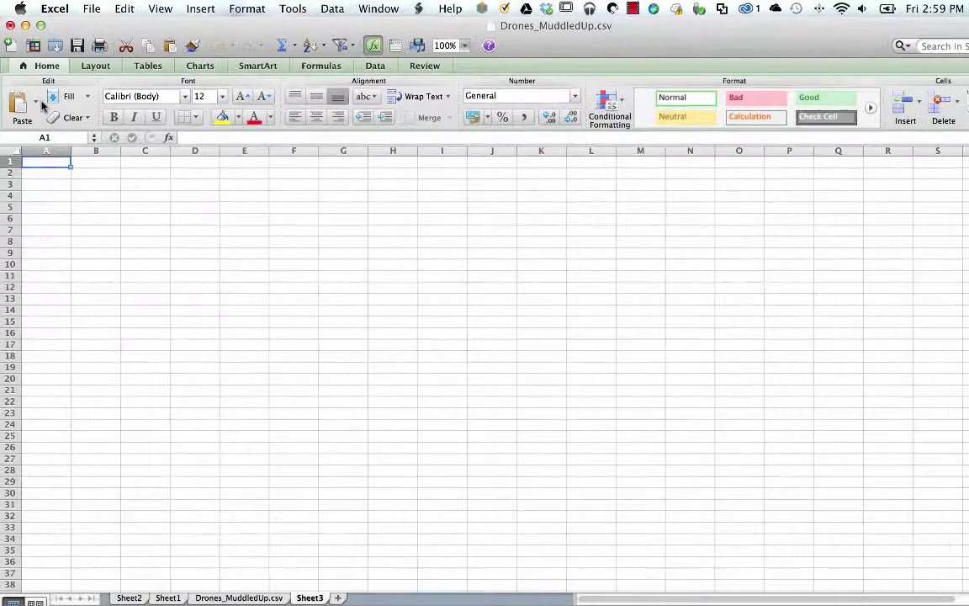
{"action": "left_click", "coordinate": [40, 104]}
{"action": "left_click", "coordinate": [60, 165]}
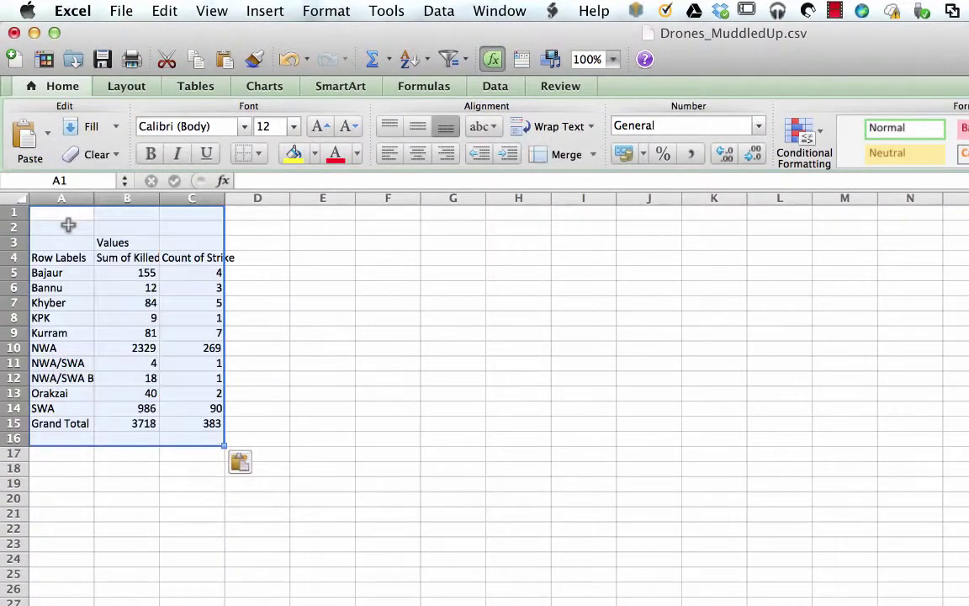
{"action": "left_click", "coordinate": [320, 312]}
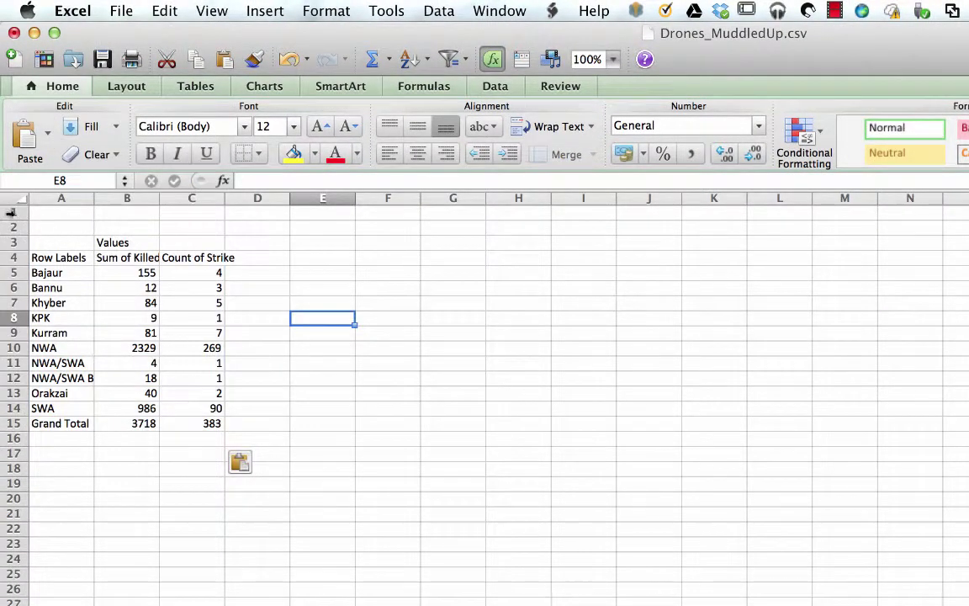
{"action": "left_click_drag", "start_coordinate": [13, 212], "coordinate": [14, 242]}
{"action": "right_click", "coordinate": [17, 242]}
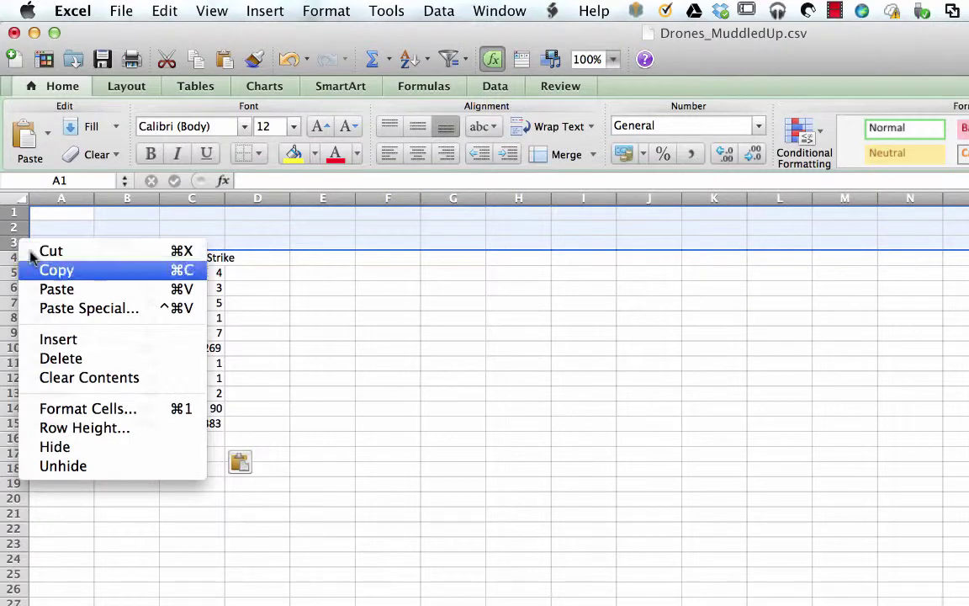
{"action": "left_click", "coordinate": [71, 357]}
Rename the headers to Province, Killed and Strikes, then return to the raw data sheet
{"action": "left_click", "coordinate": [72, 214]}
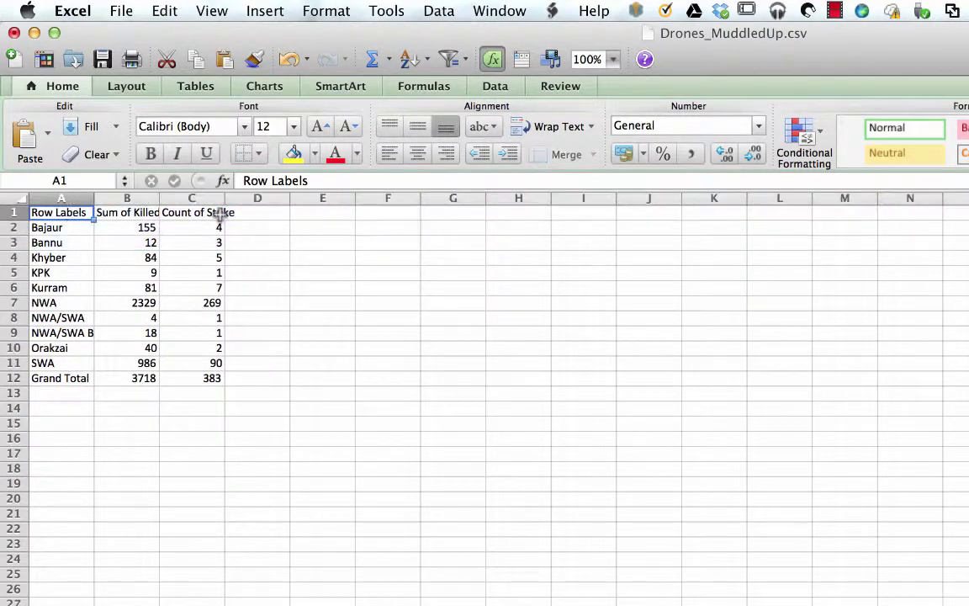
{"action": "type", "text": "Province"}
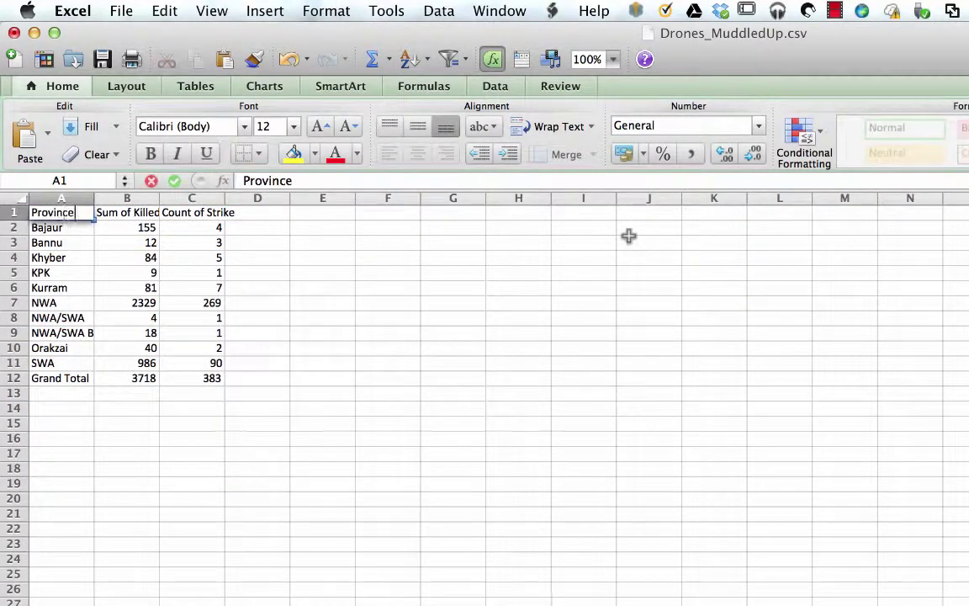
{"action": "key", "text": "Return"}
{"action": "key", "text": "Right"}
{"action": "key", "text": "Up"}
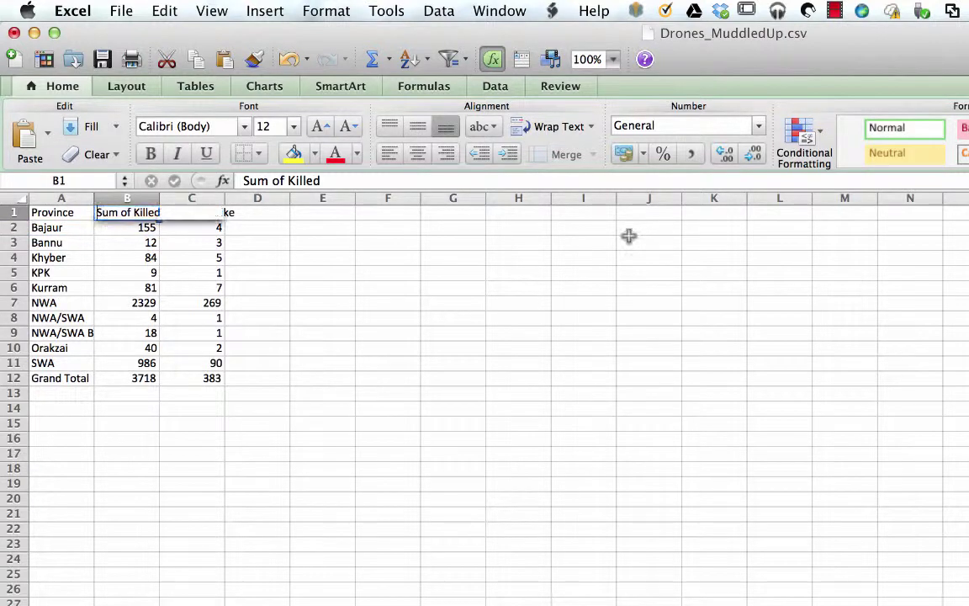
{"action": "type", "text": "Killed"}
{"action": "key", "text": "Tab"}
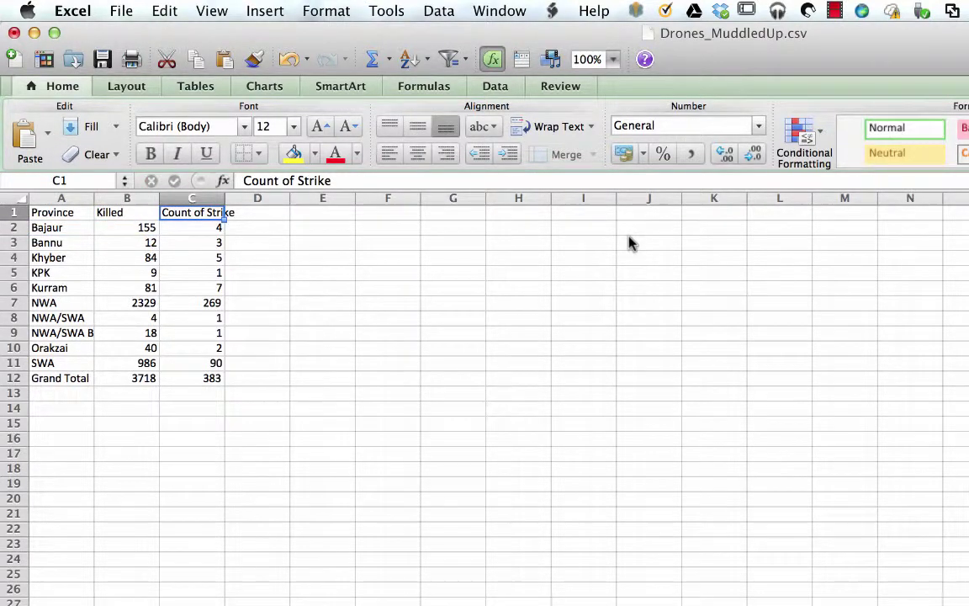
{"action": "type", "text": "Strikes"}
{"action": "key", "text": "Return"}
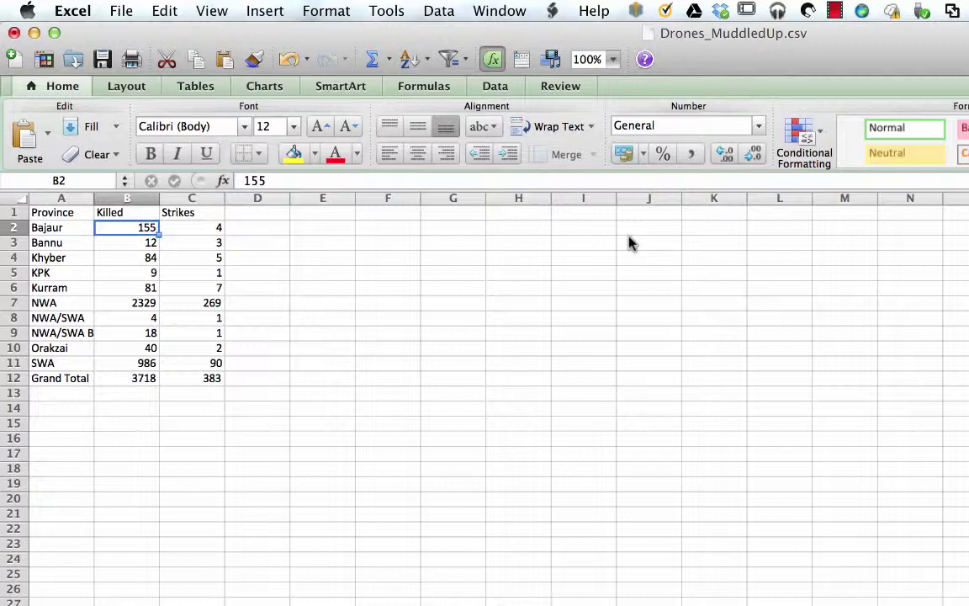
{"action": "key", "text": "Up"}
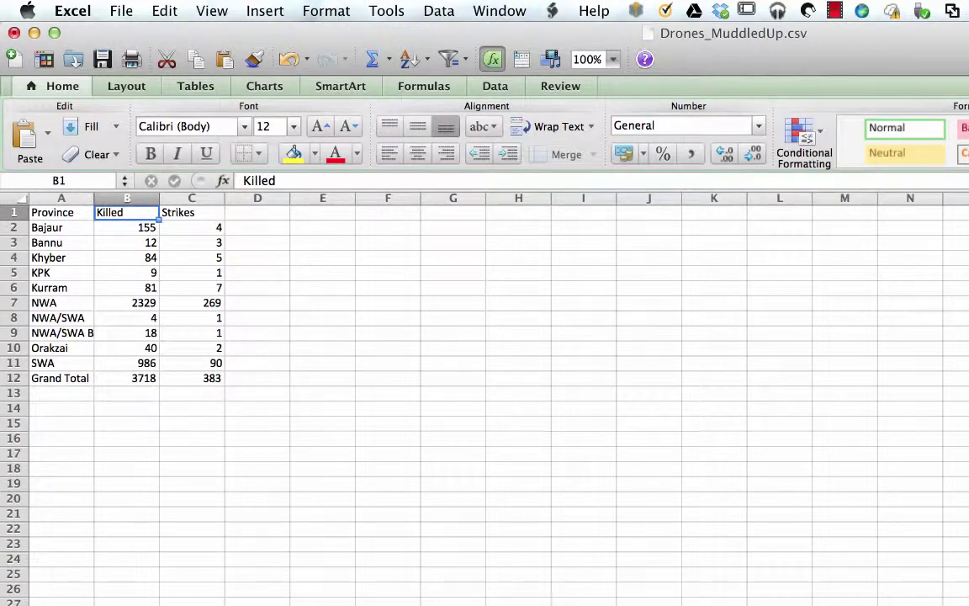
{"action": "key", "text": "ctrl+Page_Down"}
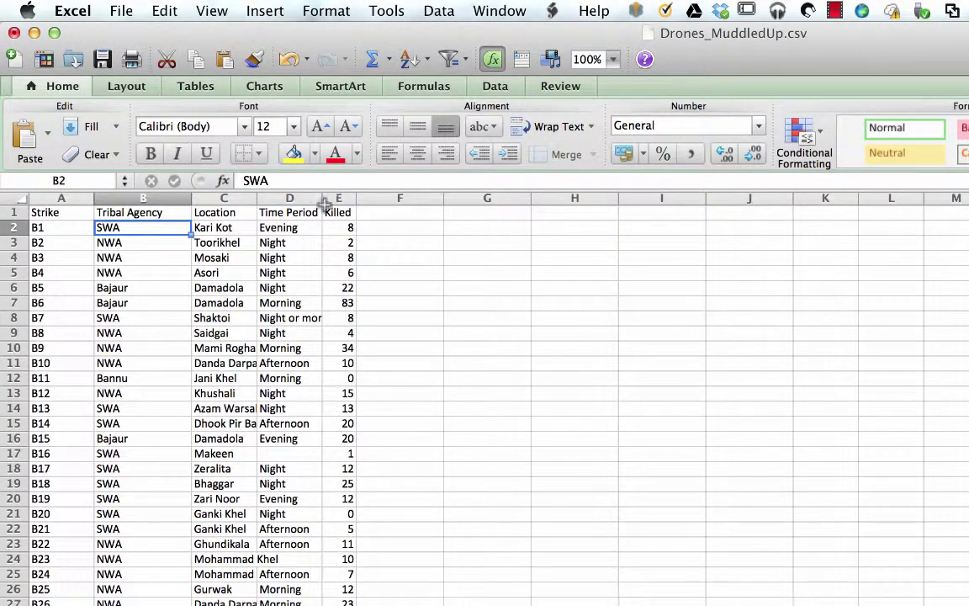
Delete column A (Strike) so Tribal Agency leads the Drones_MuddledUp data
{"action": "left_click", "coordinate": [54, 226]}
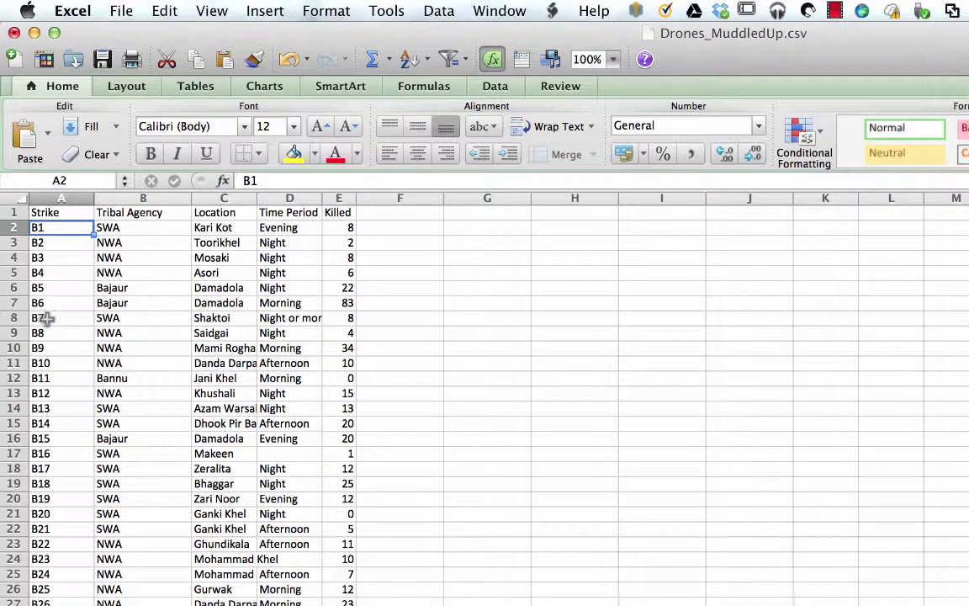
{"action": "scroll", "coordinate": [67, 395], "scroll_direction": "down", "scroll_amount": 3}
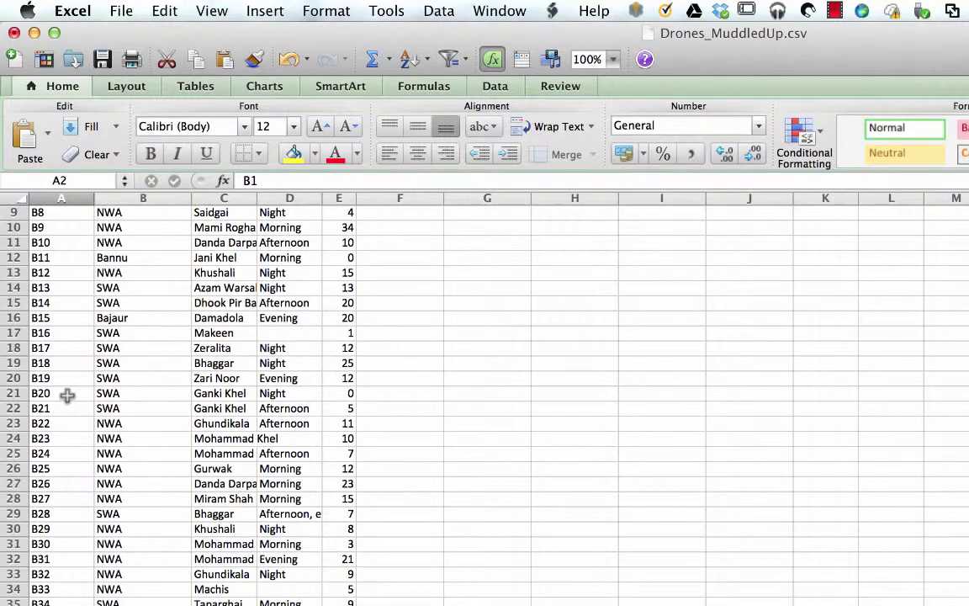
{"action": "scroll", "coordinate": [67, 394], "scroll_direction": "down", "scroll_amount": 15}
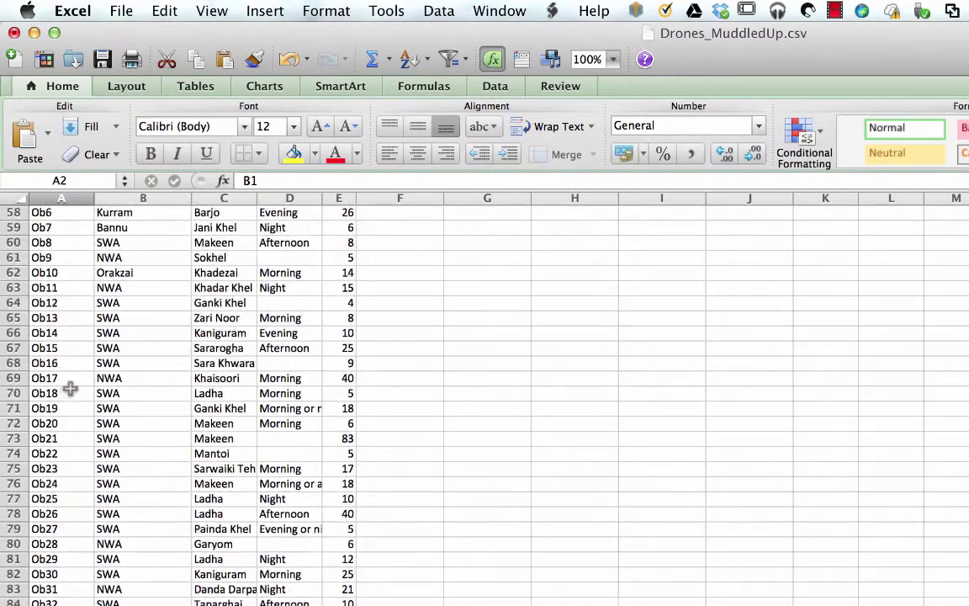
{"action": "scroll", "coordinate": [70, 387], "scroll_direction": "up", "scroll_amount": 19}
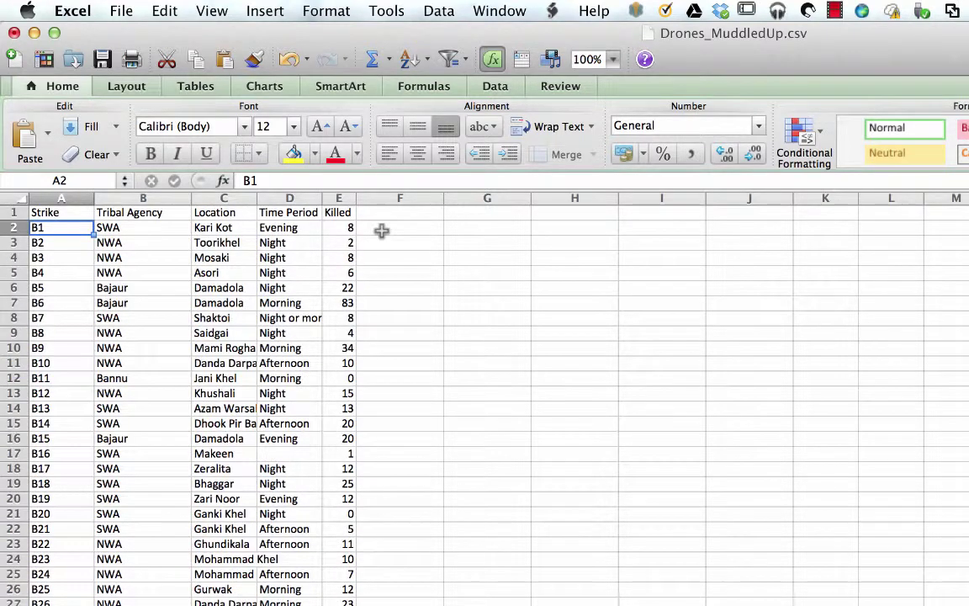
{"action": "right_click", "coordinate": [62, 197]}
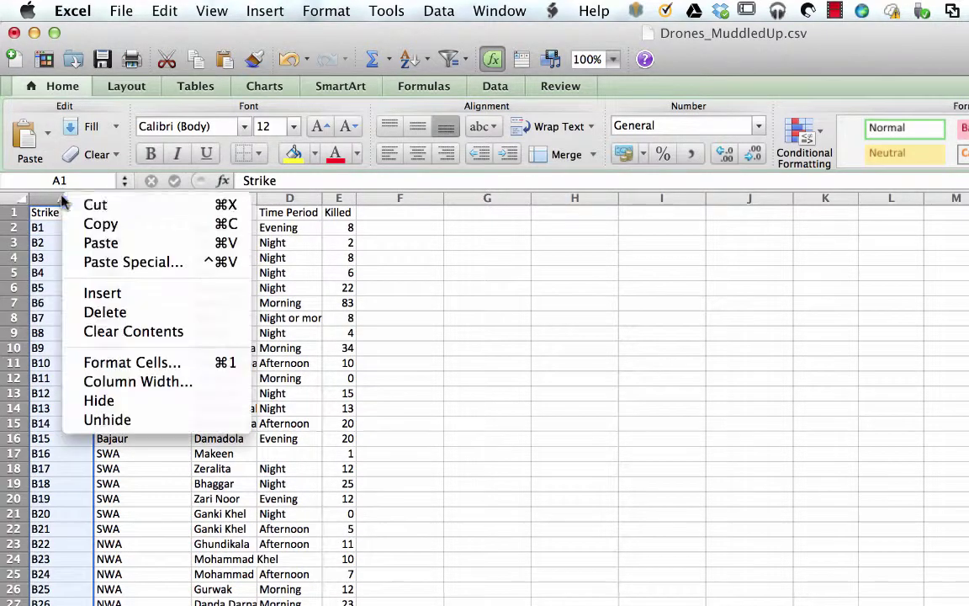
{"action": "key", "text": "Escape"}
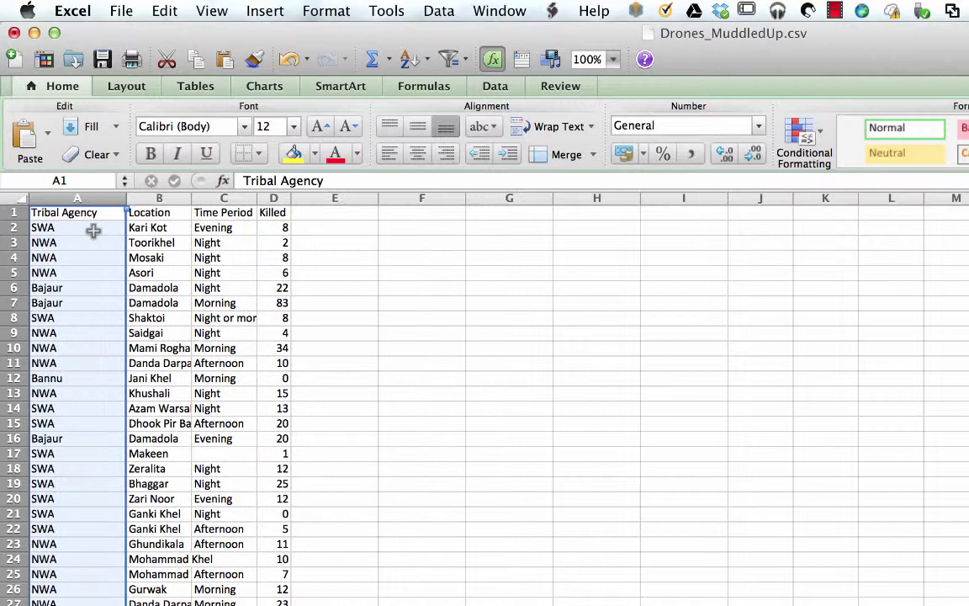
{"action": "left_click", "coordinate": [349, 227]}
{"action": "left_click", "coordinate": [346, 214]}
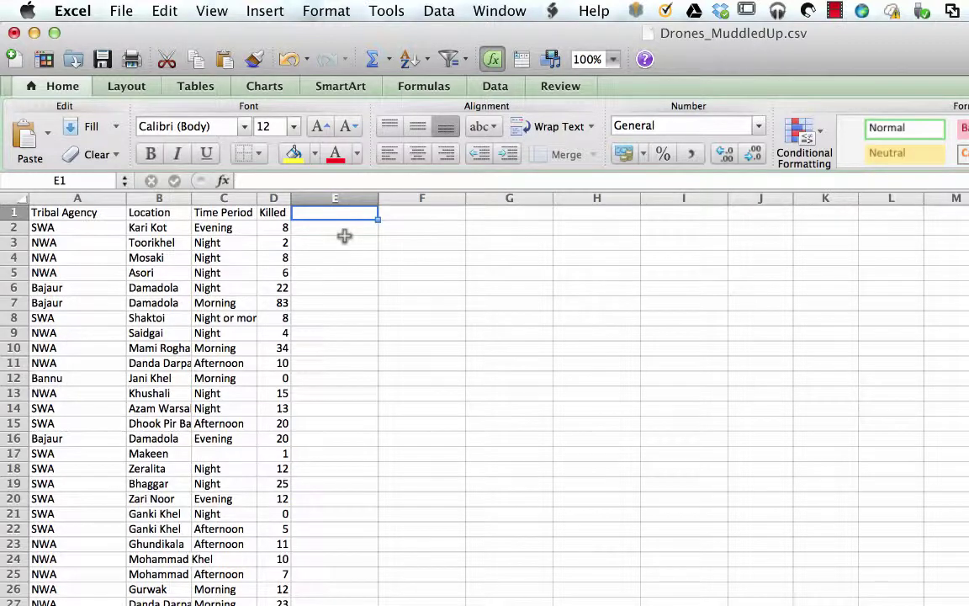
Type the header Count in E1 and 1 in E2, then fill 1 down every strike row
{"action": "type", "text": "C"}
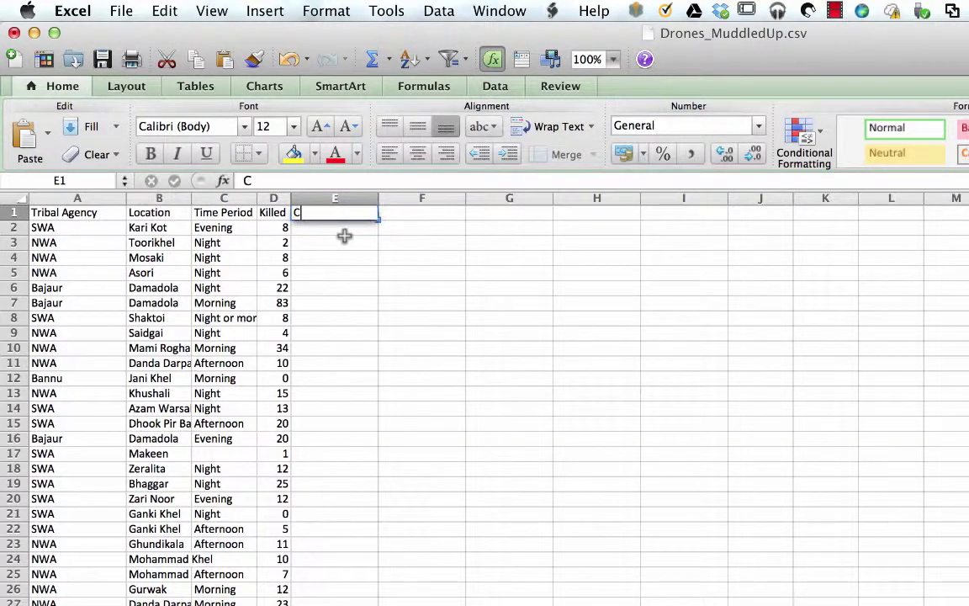
{"action": "type", "text": "ount"}
{"action": "key", "text": "Return"}
{"action": "type", "text": "1"}
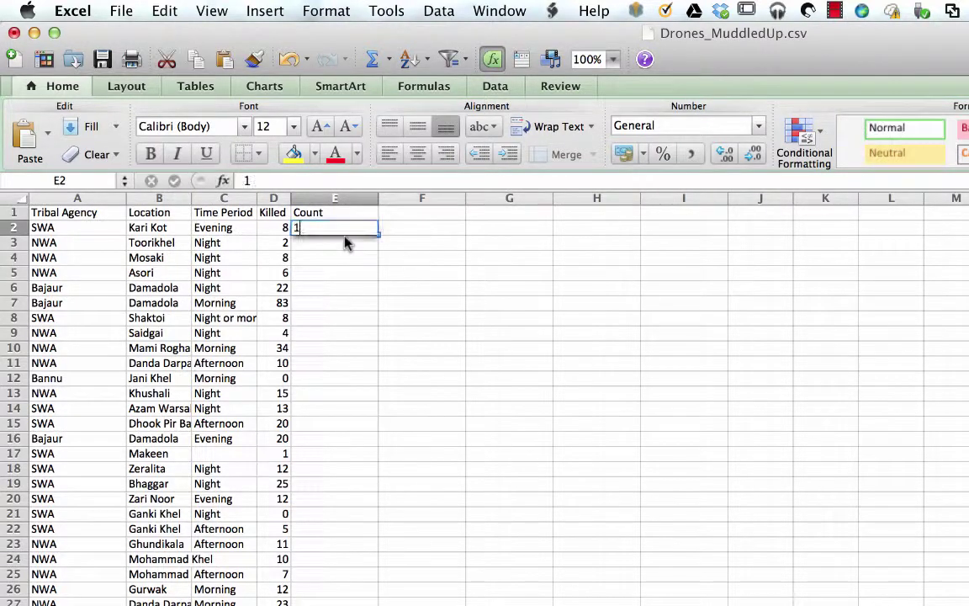
{"action": "key", "text": "Return"}
{"action": "left_click", "coordinate": [364, 228]}
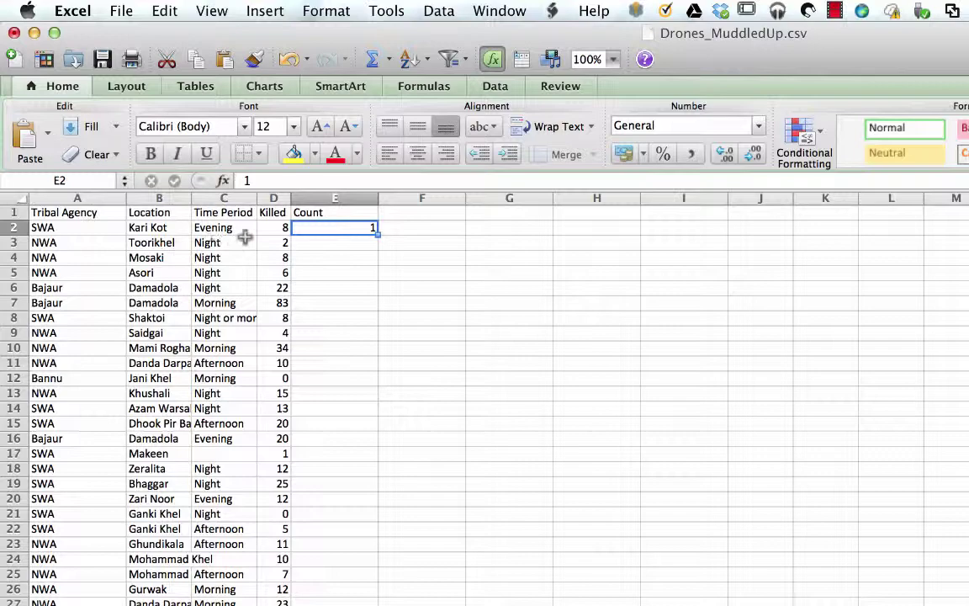
{"action": "double_click", "coordinate": [379, 237]}
{"action": "scroll", "coordinate": [327, 330], "scroll_direction": "down", "scroll_amount": 20}
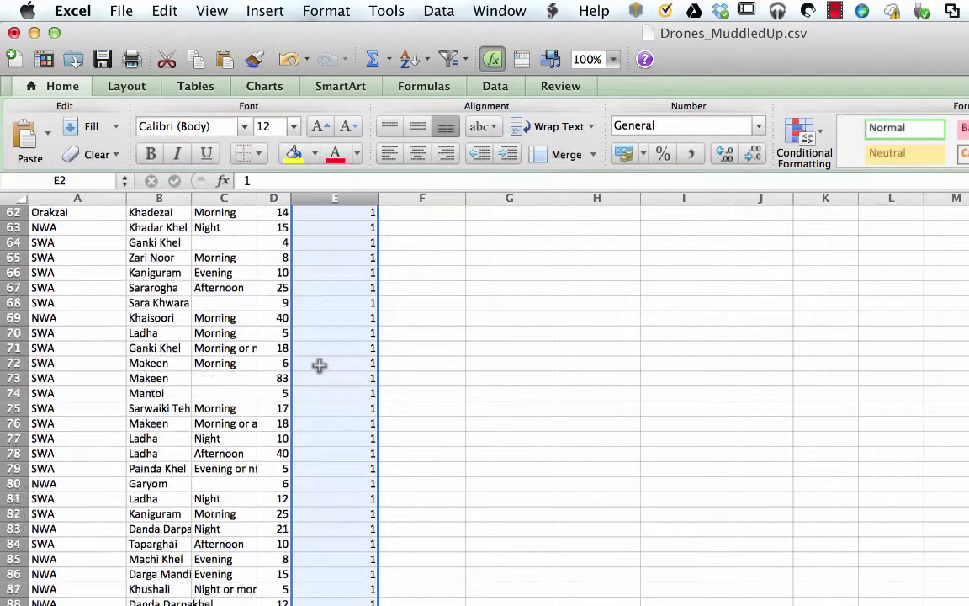
{"action": "scroll", "coordinate": [302, 361], "scroll_direction": "up", "scroll_amount": 20}
{"action": "left_click", "coordinate": [329, 244]}
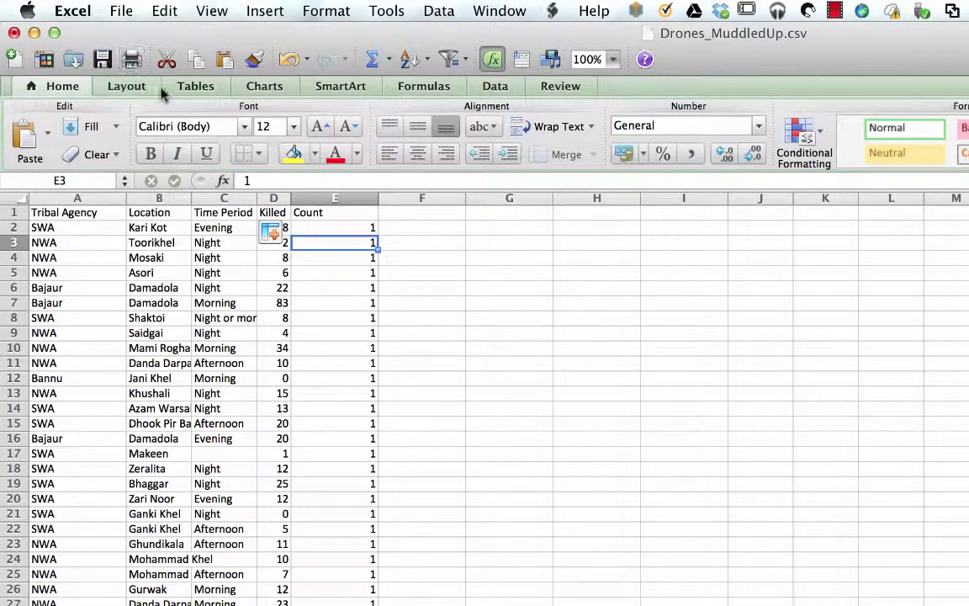
Create a manual PivotTable of A1:E384 on a new worksheet and move the builder aside
{"action": "left_click", "coordinate": [494, 90]}
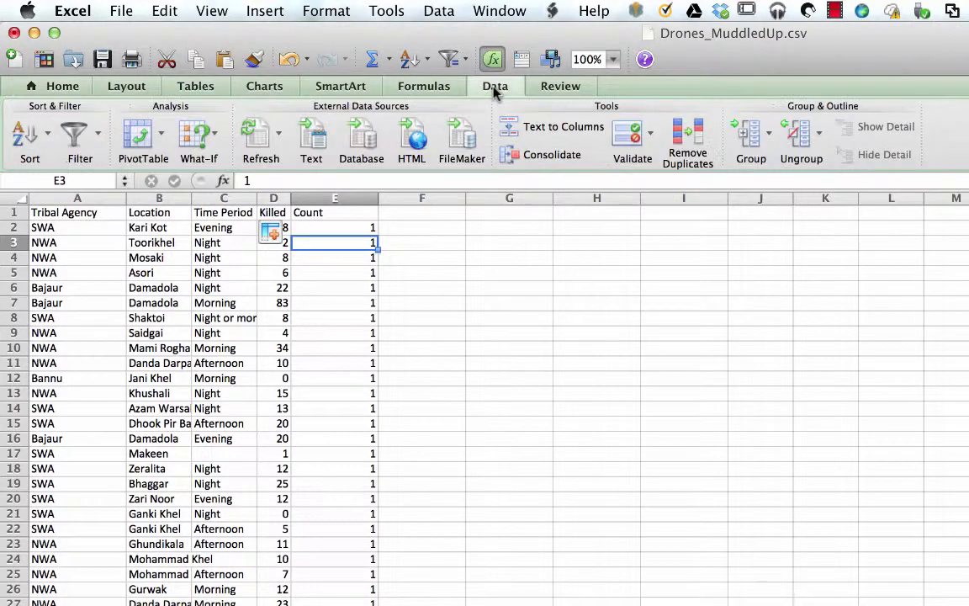
{"action": "left_click", "coordinate": [160, 132]}
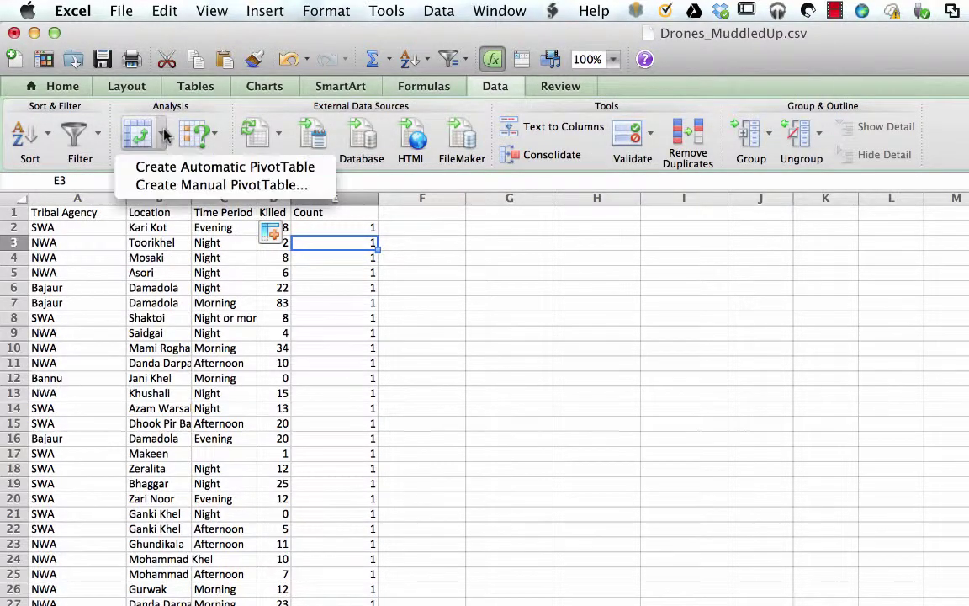
{"action": "left_click", "coordinate": [168, 184]}
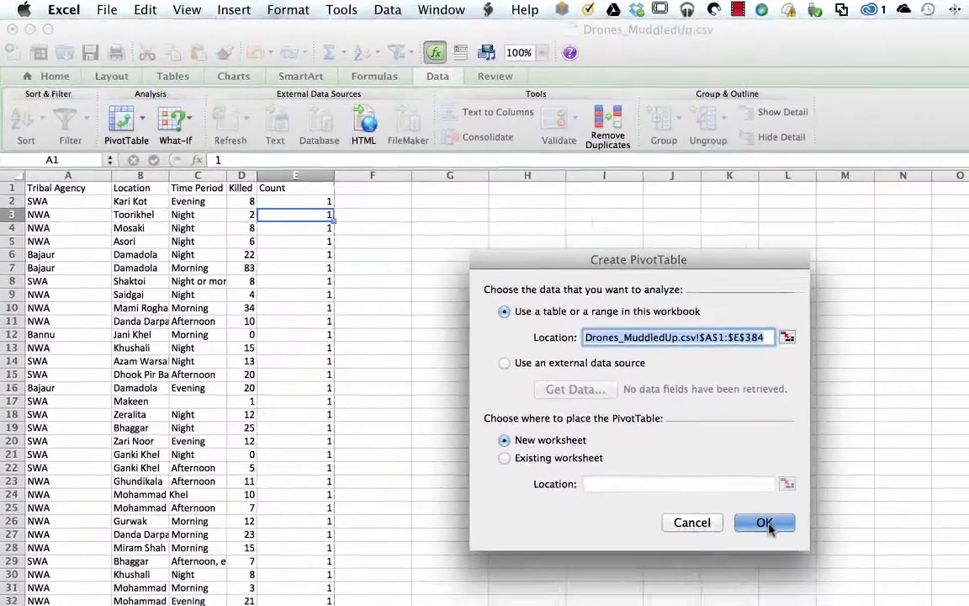
{"action": "left_click", "coordinate": [865, 591]}
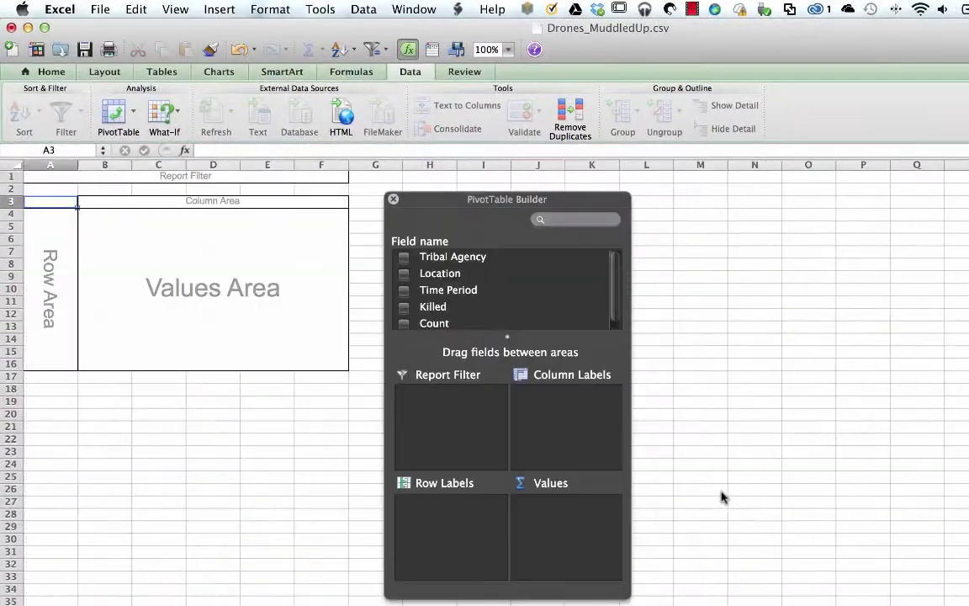
{"action": "left_click_drag", "start_coordinate": [402, 202], "coordinate": [722, 141]}
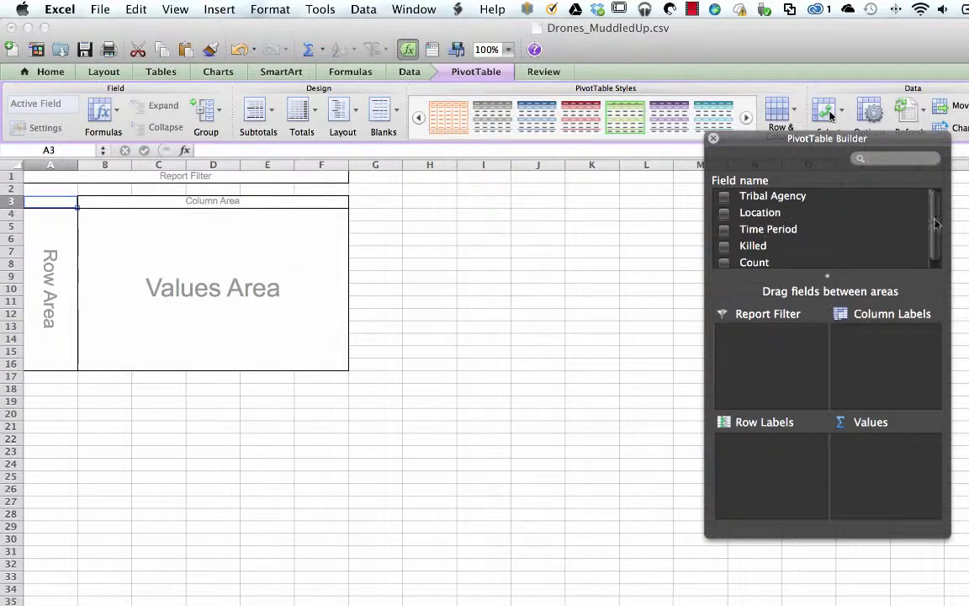
Add Tribal Agency as rows and Sum of Count and Sum of Killed as values (383 and 3718)
{"action": "left_click_drag", "start_coordinate": [775, 202], "coordinate": [781, 454]}
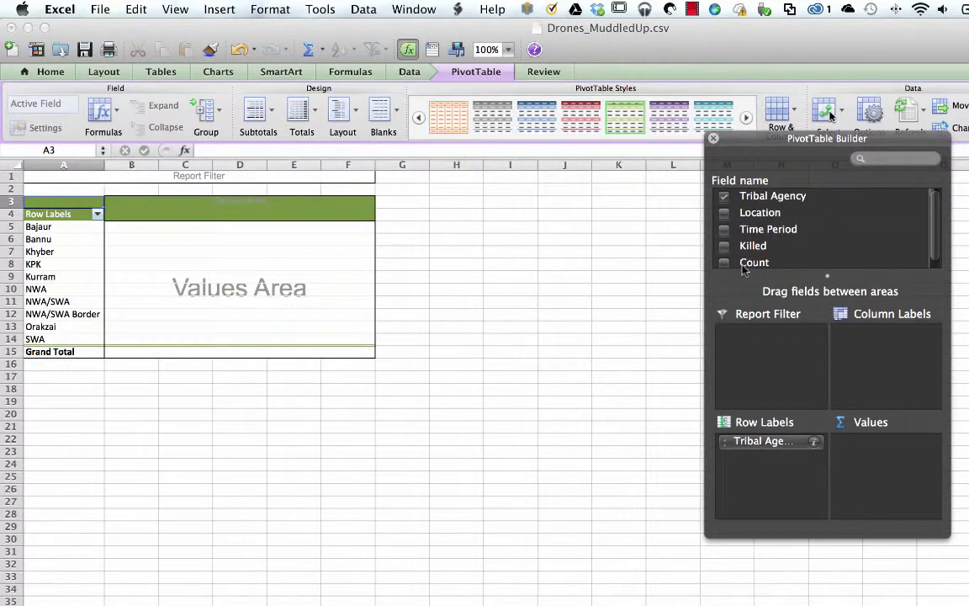
{"action": "left_click_drag", "start_coordinate": [743, 263], "coordinate": [889, 470]}
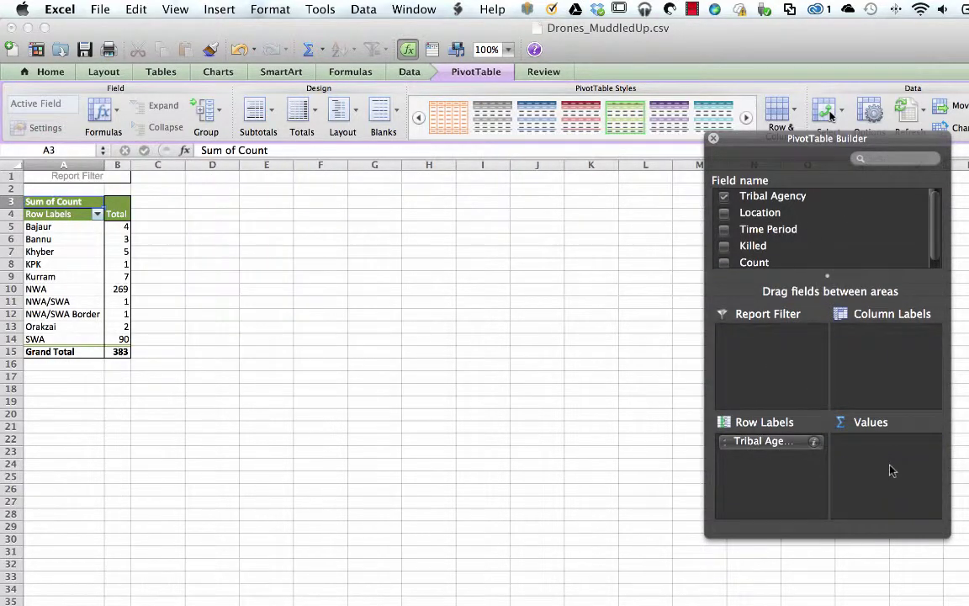
{"action": "left_click", "coordinate": [118, 228]}
{"action": "left_click", "coordinate": [121, 289]}
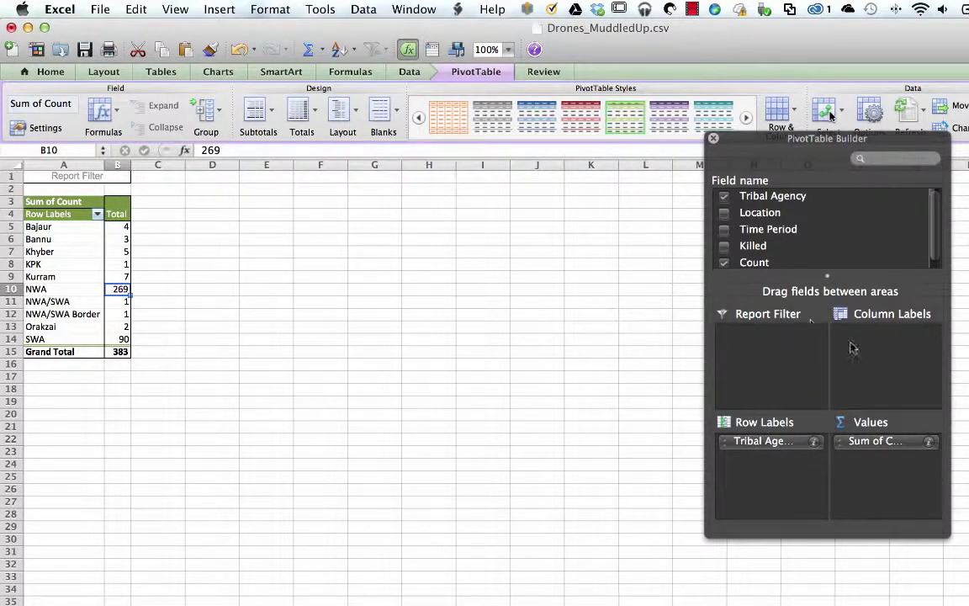
{"action": "left_click_drag", "start_coordinate": [754, 242], "coordinate": [906, 480]}
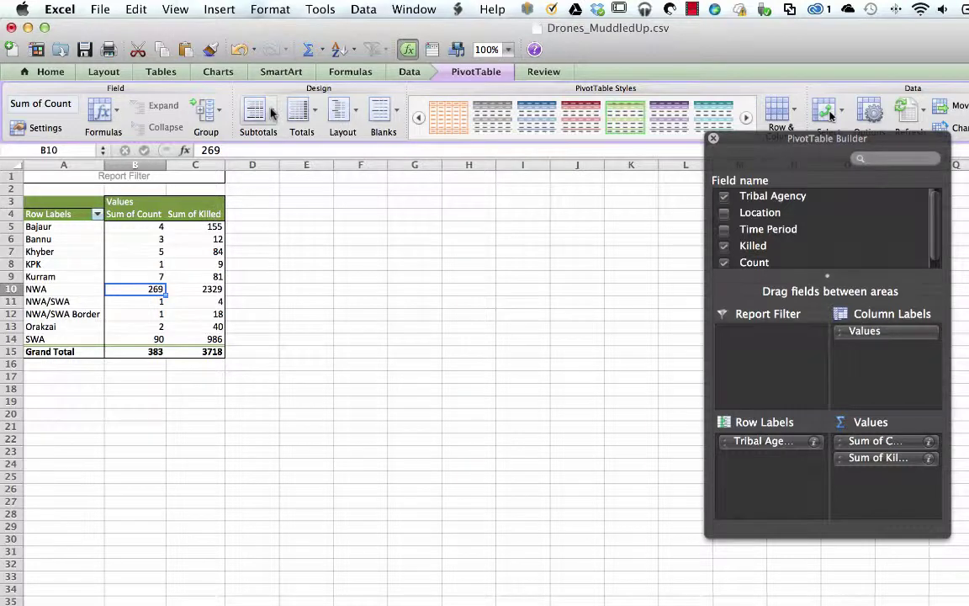
Delete the blank rows above the pivot table, dismiss the PivotTable warning, and select the whole table
{"action": "left_click_drag", "start_coordinate": [12, 175], "coordinate": [14, 189]}
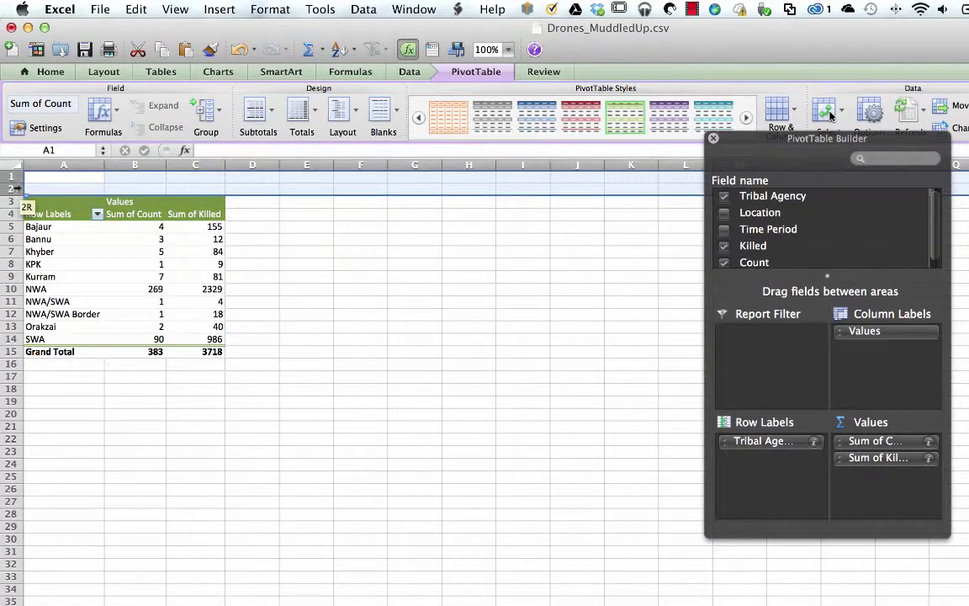
{"action": "right_click", "coordinate": [17, 189]}
{"action": "left_click", "coordinate": [98, 283]}
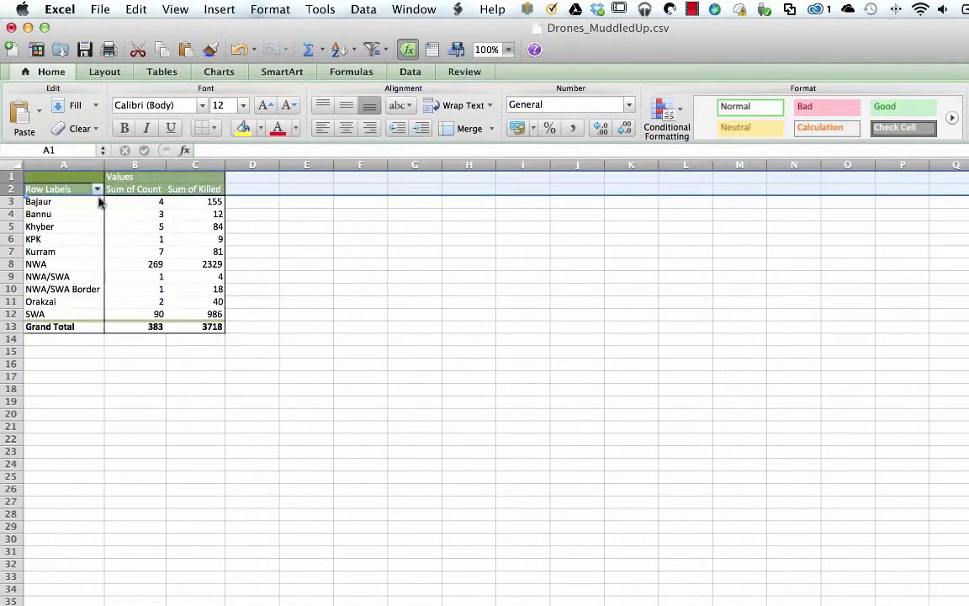
{"action": "left_click", "coordinate": [8, 176]}
{"action": "right_click", "coordinate": [10, 177]}
{"action": "left_click", "coordinate": [56, 272]}
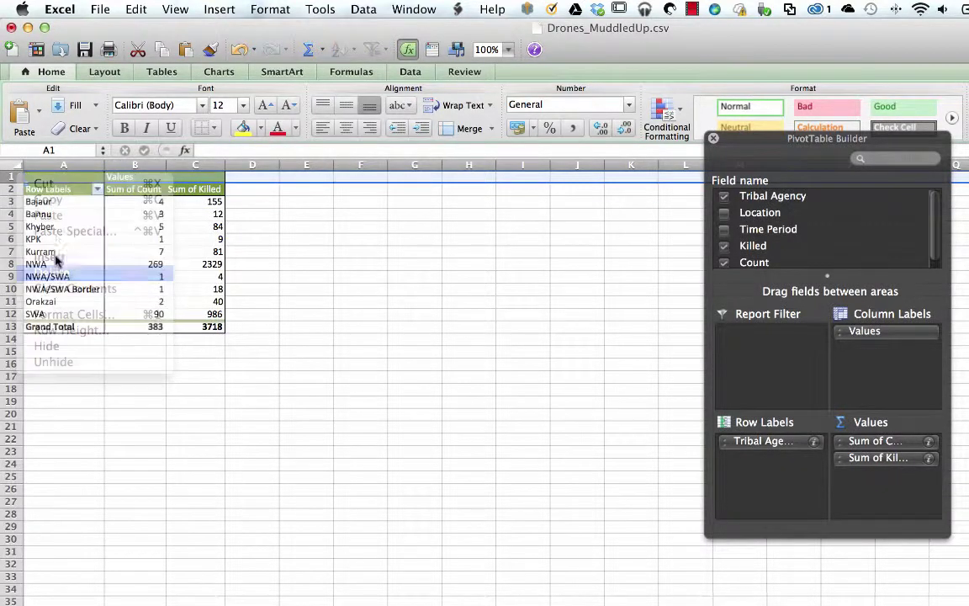
{"action": "left_click", "coordinate": [737, 418]}
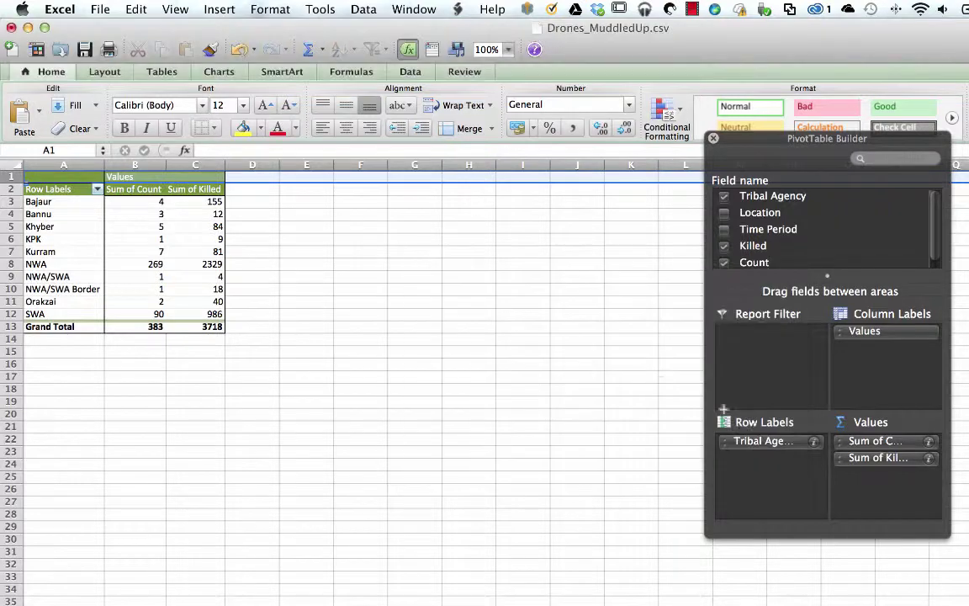
{"action": "left_click", "coordinate": [99, 202]}
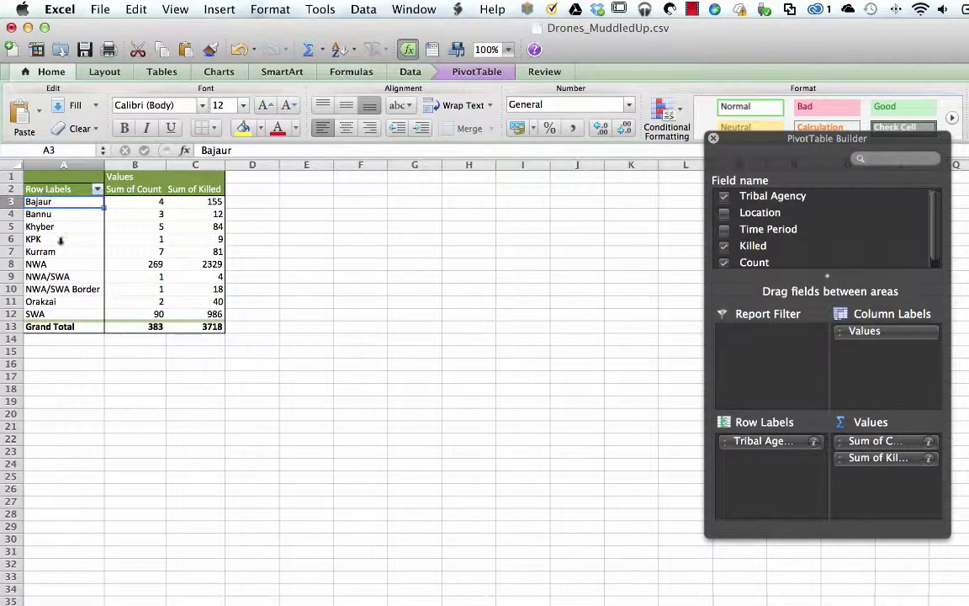
{"action": "left_click_drag", "start_coordinate": [33, 340], "coordinate": [216, 189]}
Copy the pivot table and paste it as plain values at A1 of a new sheet
{"action": "key", "text": "super+c"}
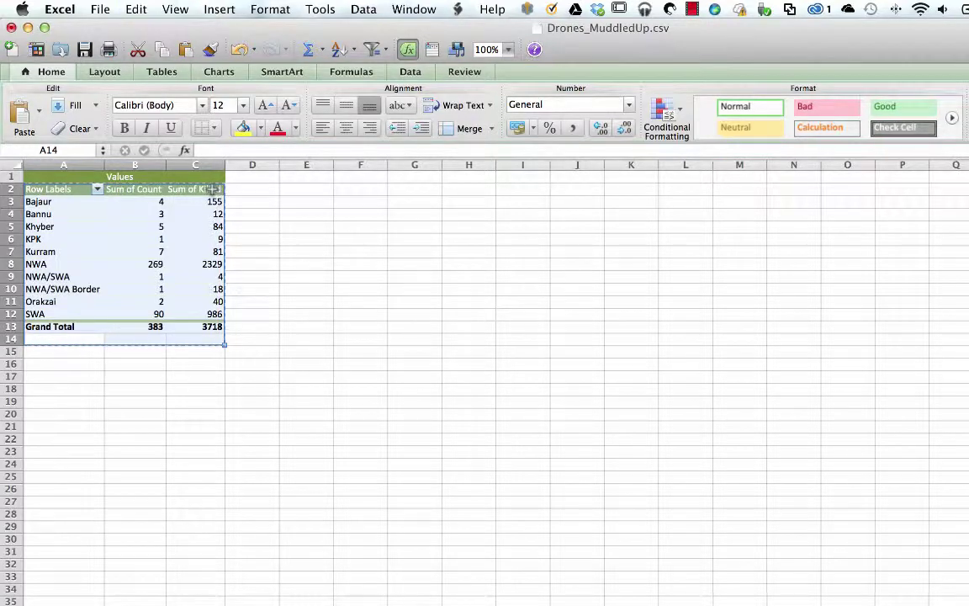
{"action": "key", "text": "shift+F11"}
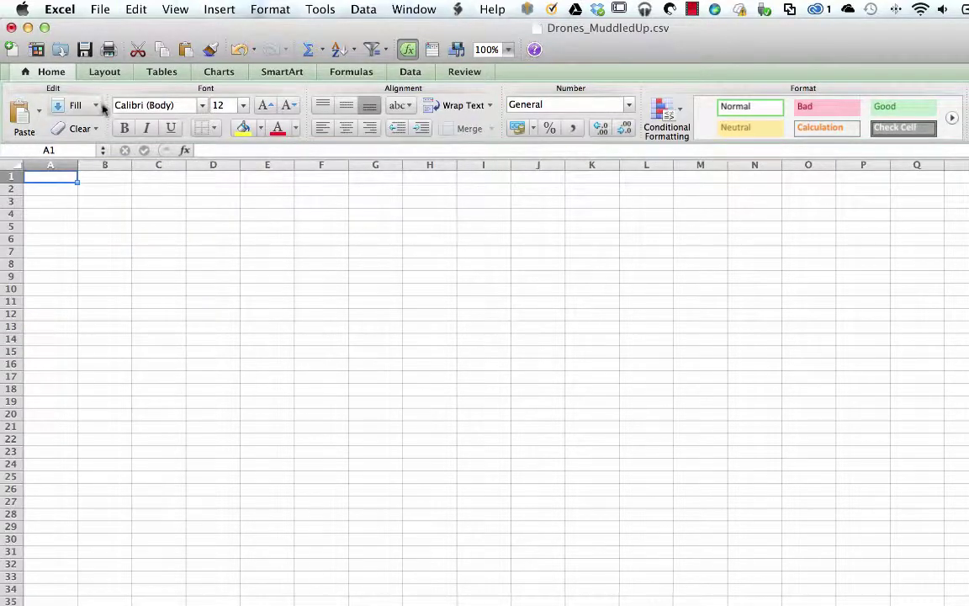
{"action": "right_click", "coordinate": [47, 179]}
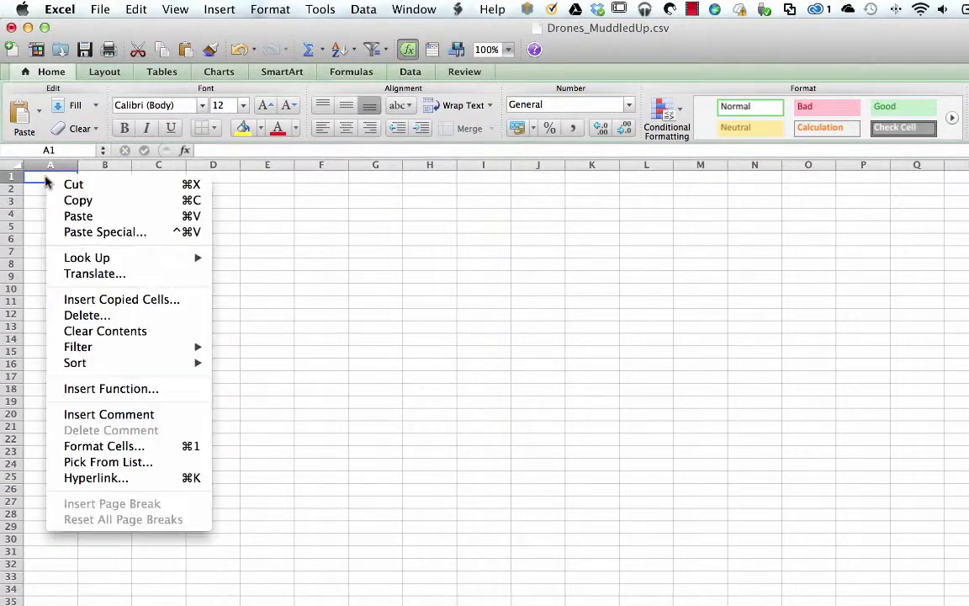
{"action": "left_click", "coordinate": [39, 112]}
{"action": "left_click", "coordinate": [38, 110]}
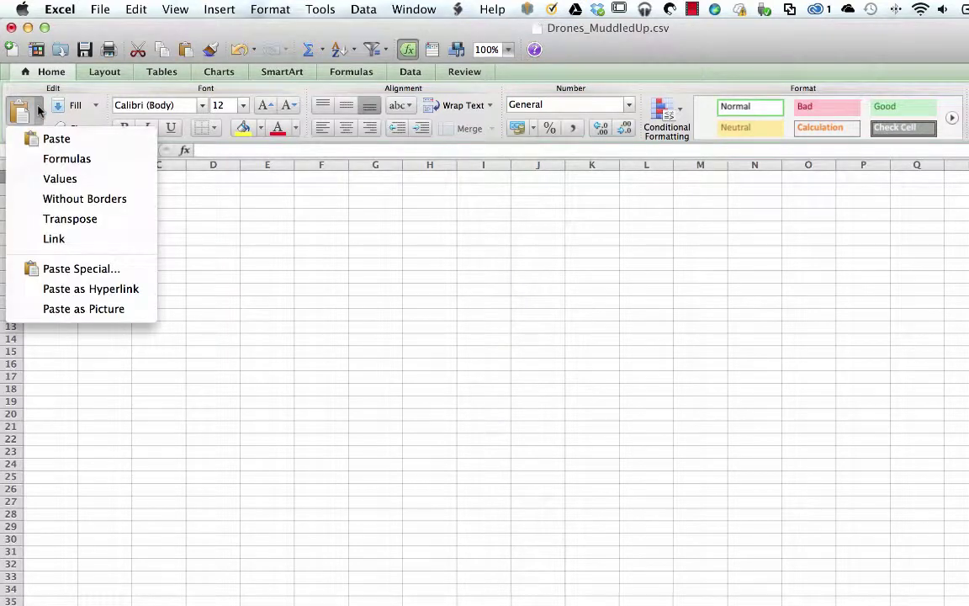
{"action": "left_click", "coordinate": [74, 181]}
{"action": "left_click", "coordinate": [63, 177]}
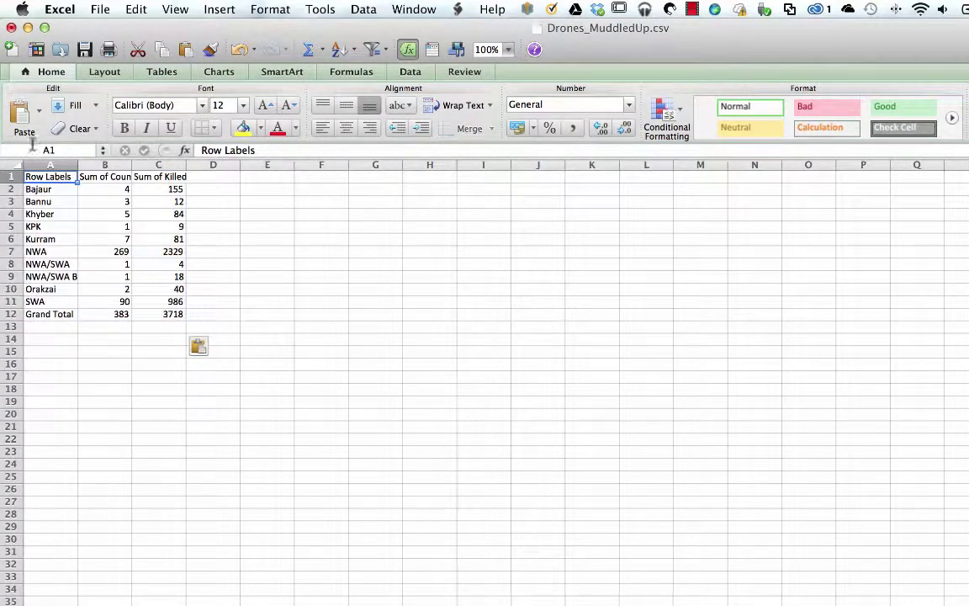